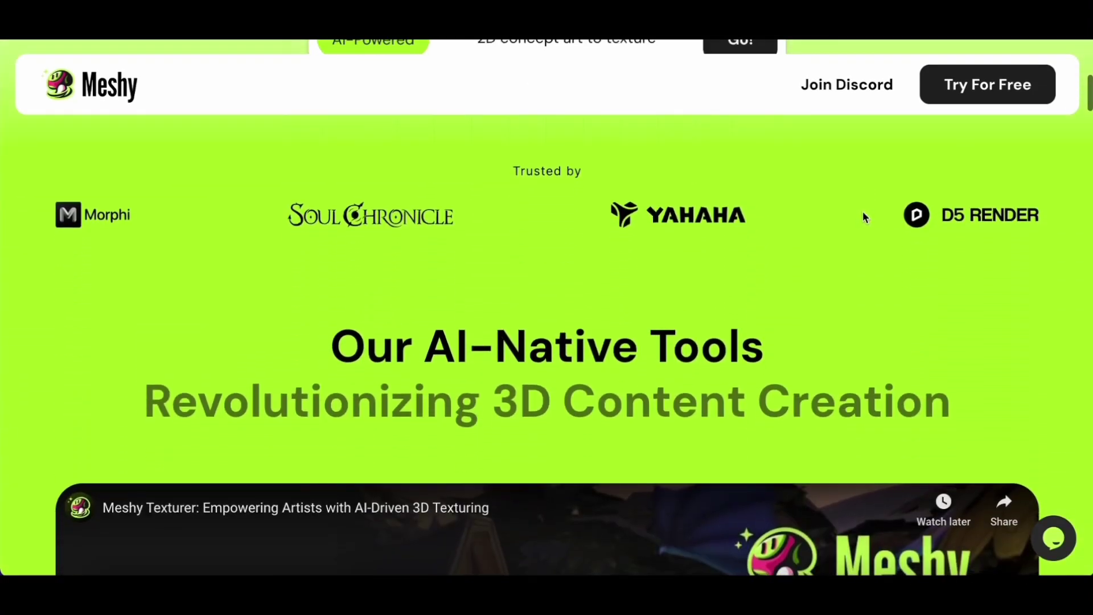
Step: Examine the Meshy homepage, including its Image to 3D, Text to 3D, AI 3D Texturing, How It Works and team sections
scroll(787, 387, "down", 4)
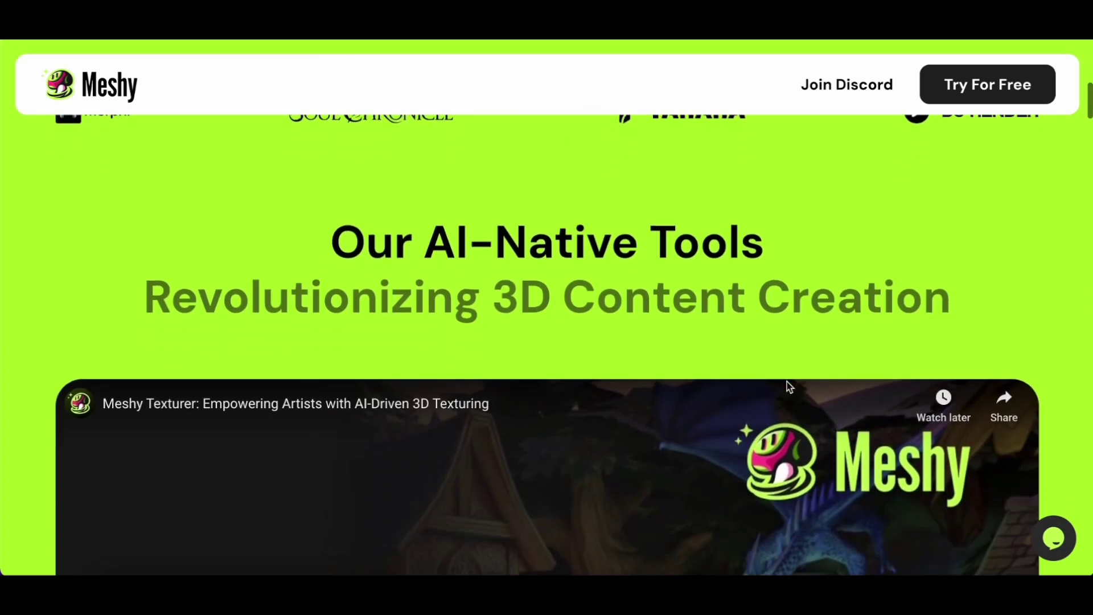
scroll(787, 386, "down", 3)
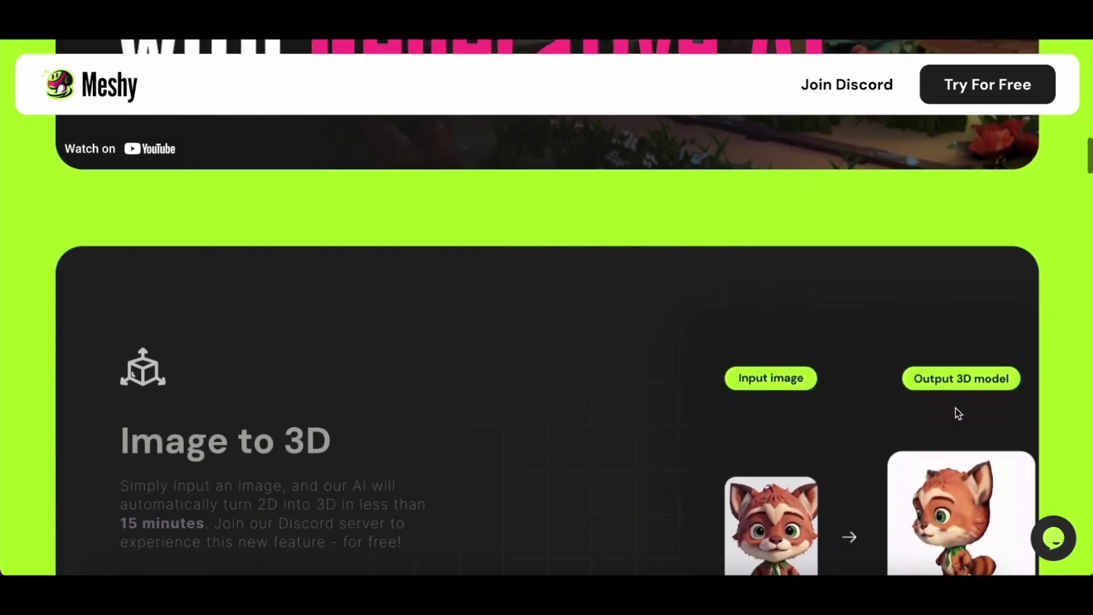
scroll(957, 413, "down", 3)
scroll(955, 409, "up", 1)
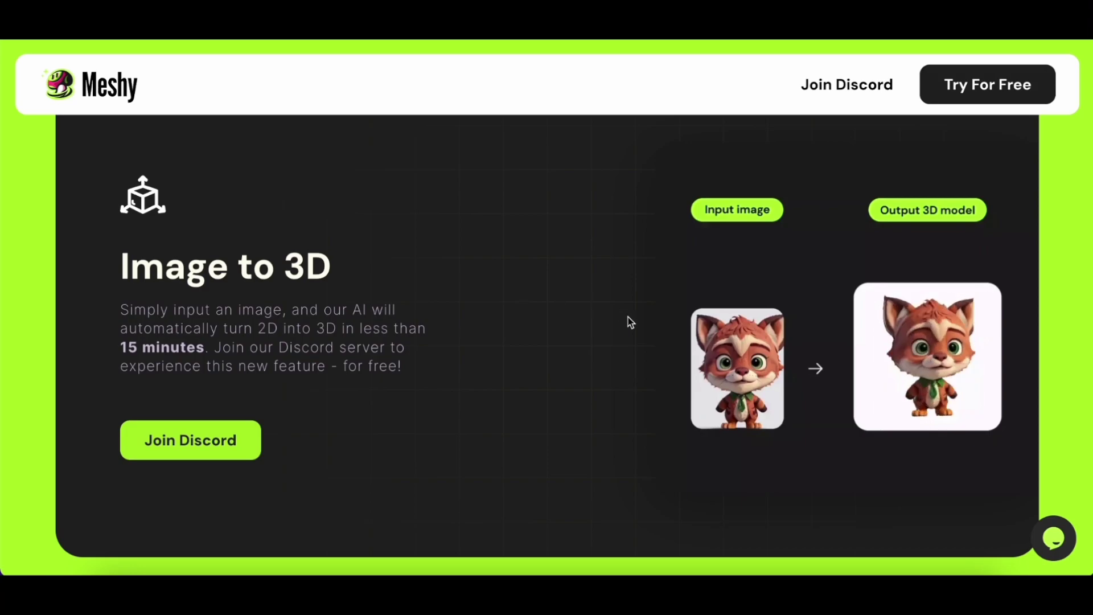
scroll(628, 316, "down", 9)
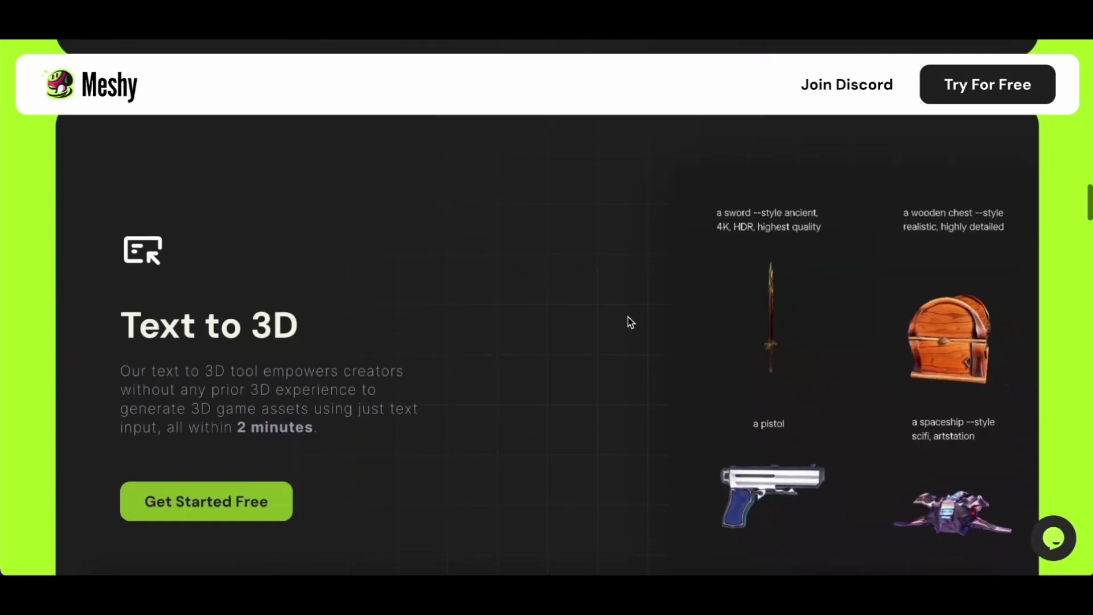
scroll(759, 407, "down", 12)
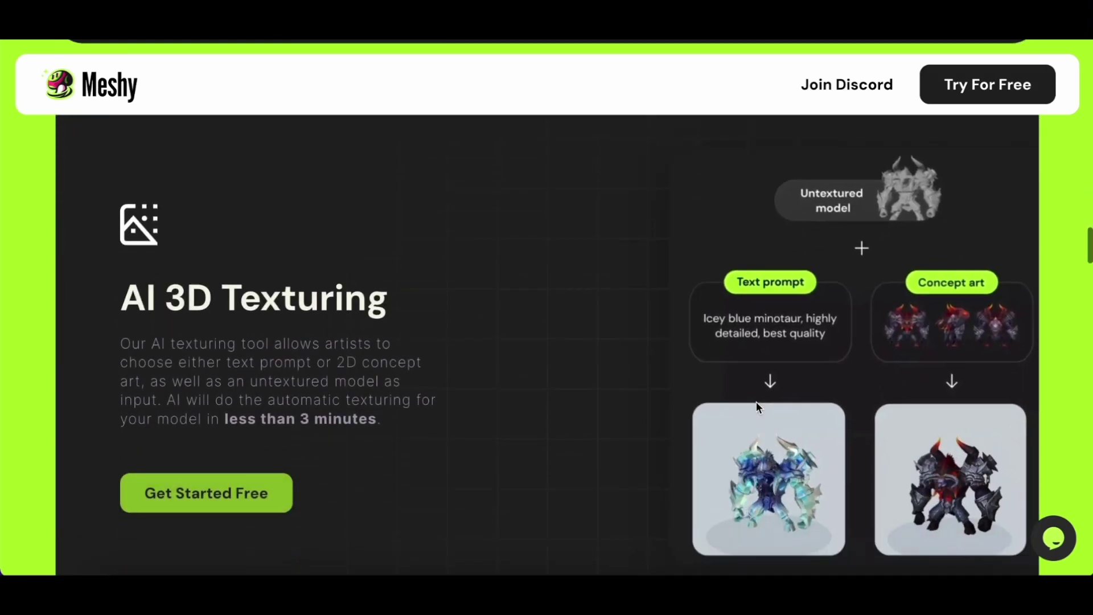
scroll(857, 501, "down", 7)
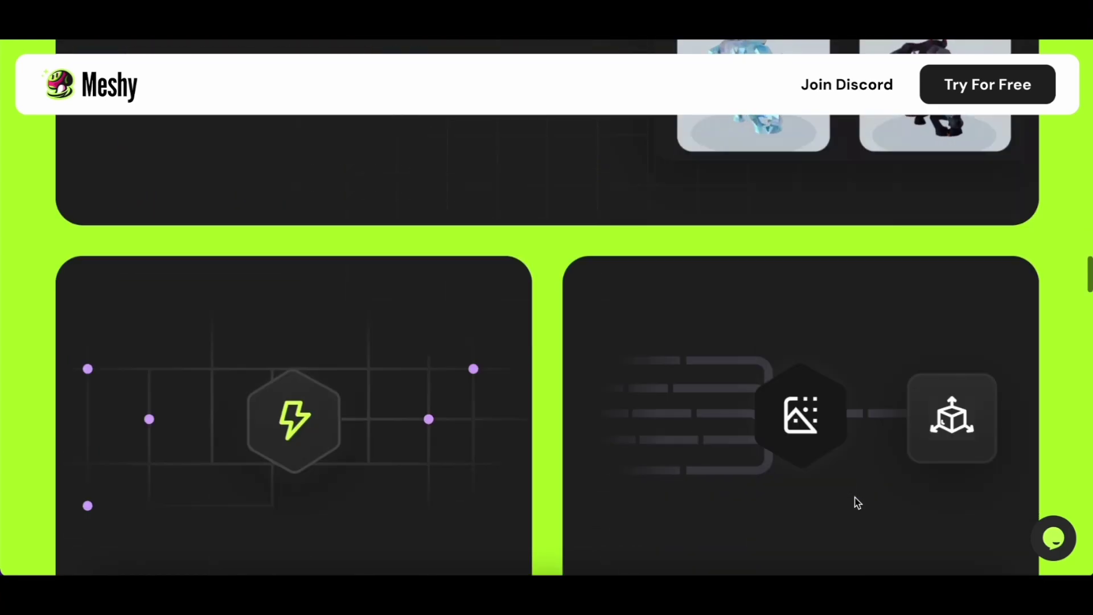
scroll(858, 503, "down", 10)
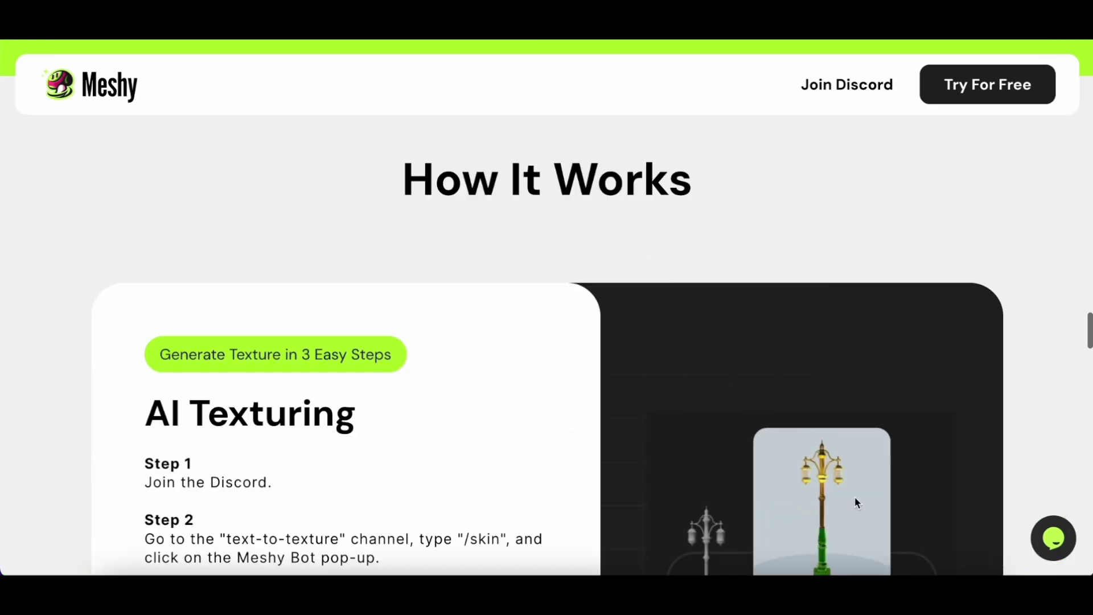
scroll(855, 497, "down", 10)
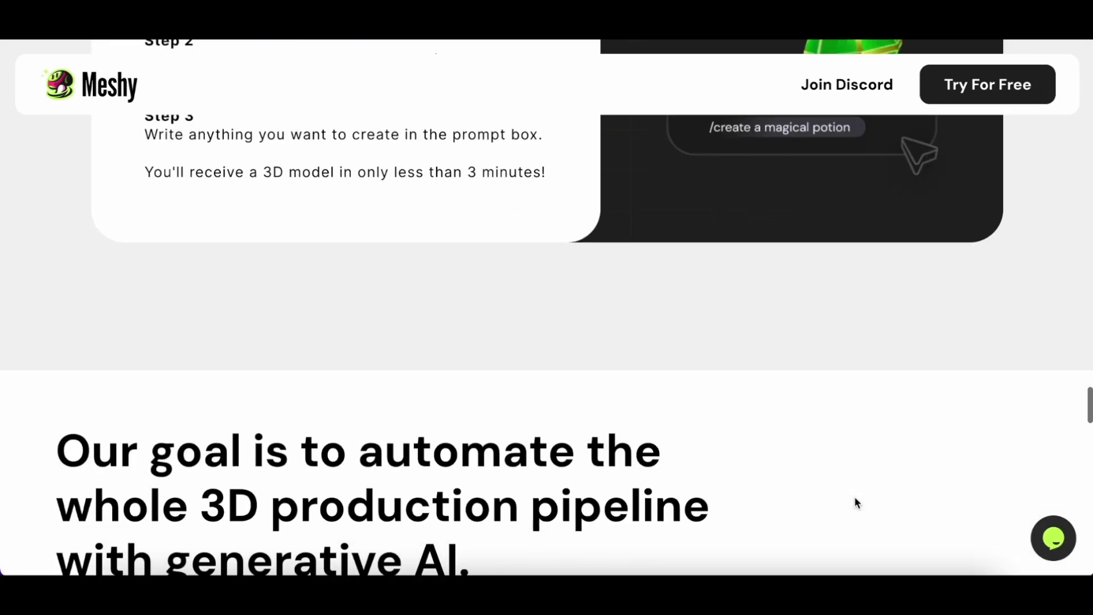
scroll(857, 501, "down", 7)
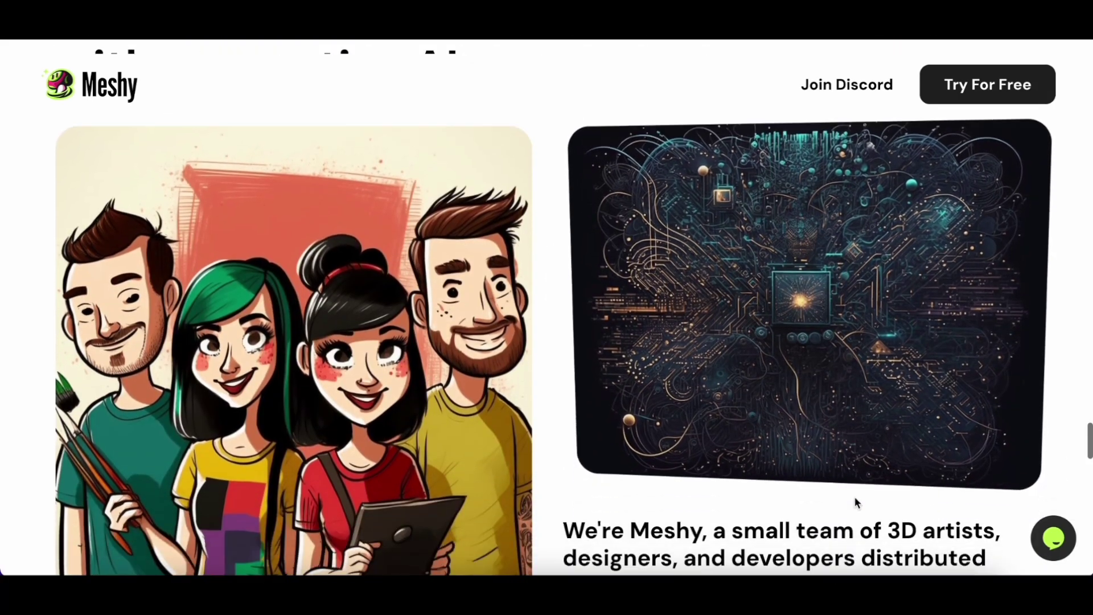
scroll(855, 502, "down", 4)
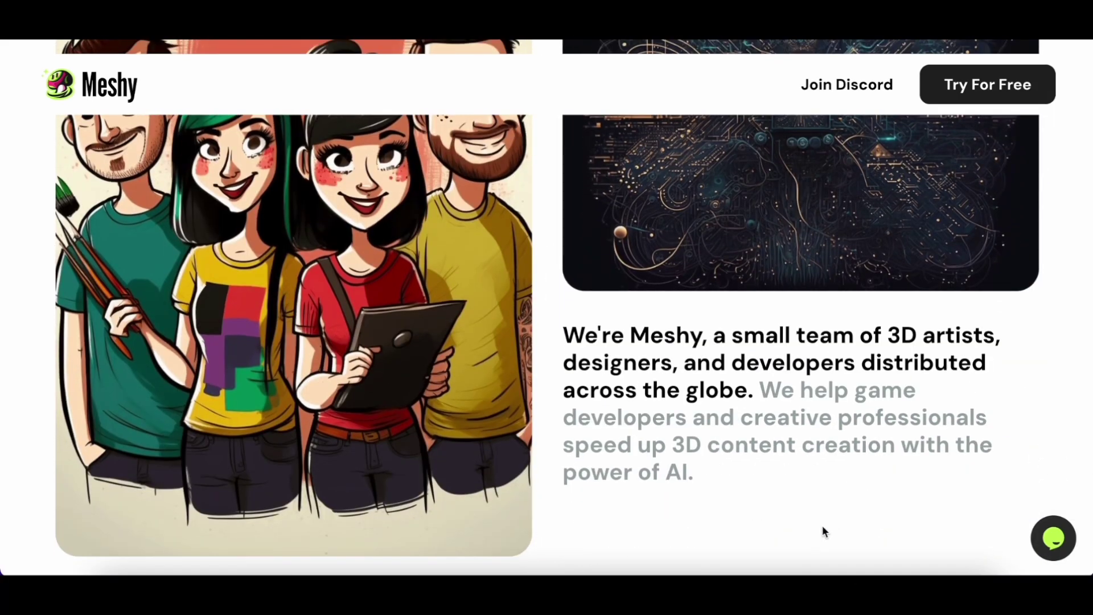
scroll(823, 530, "down", 10)
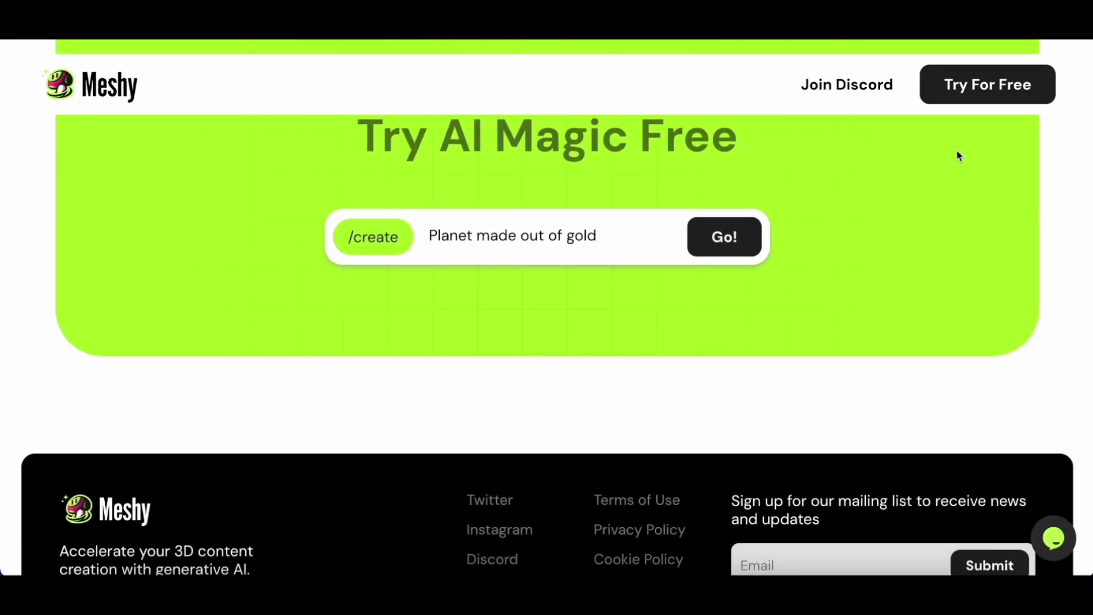
Step: Start the free trial of Meshy and sign in with a Google account
left_click(989, 91)
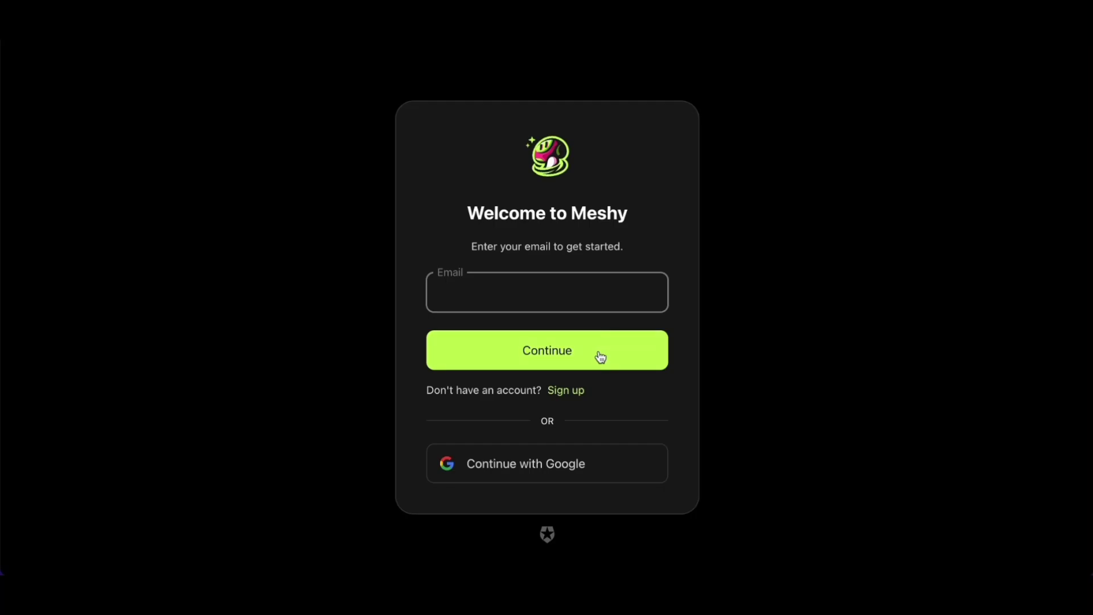
left_click(572, 457)
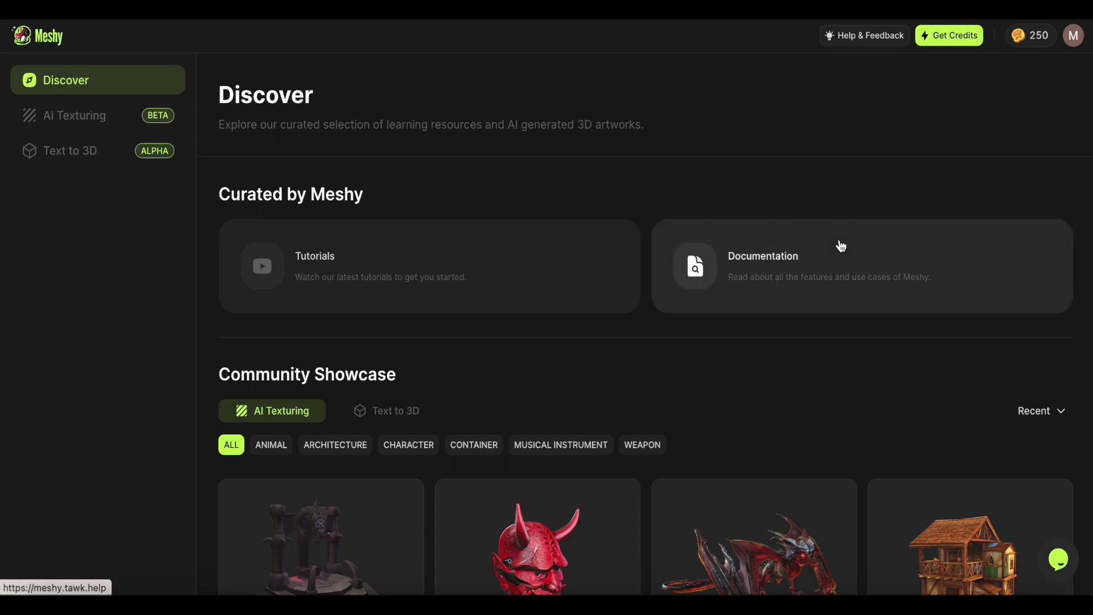
Step: Look over the Discover page's community showcase, then open the Documentation and review its help categories
scroll(467, 525, "down", 3)
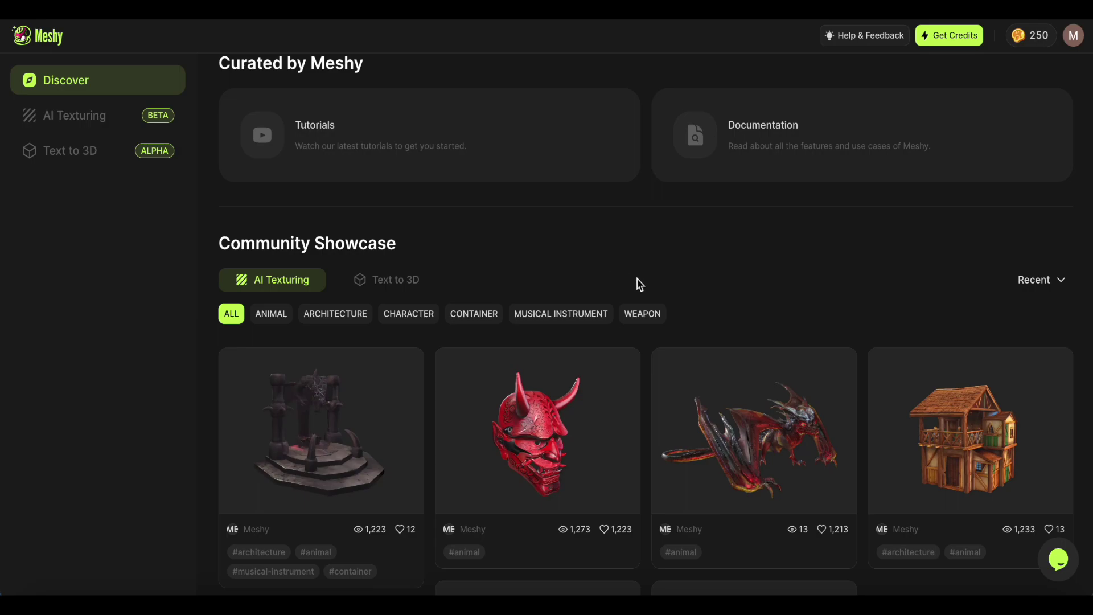
scroll(661, 284, "up", 2)
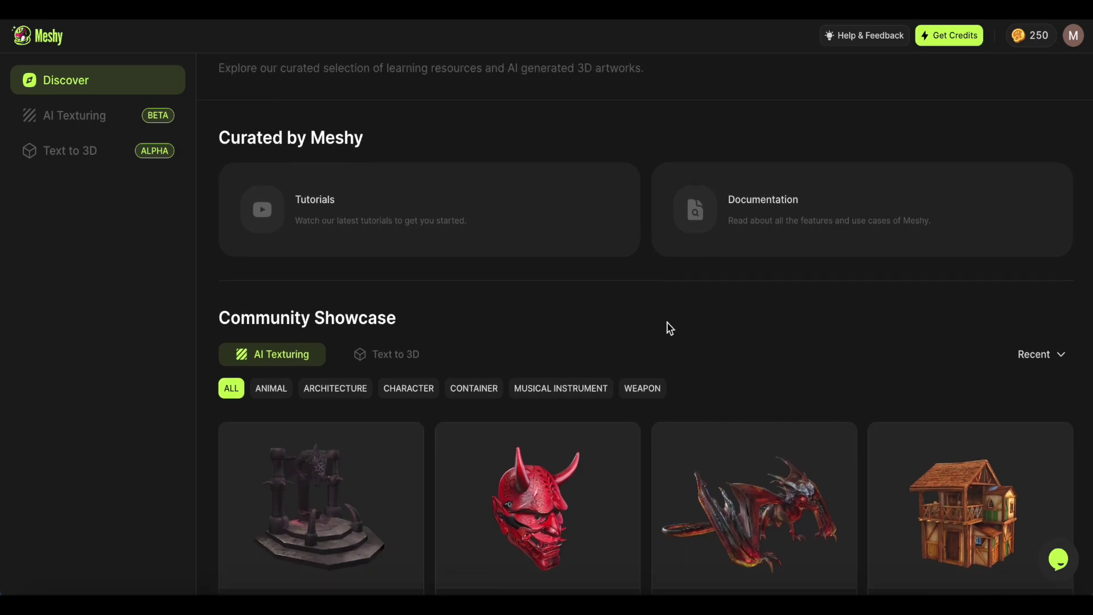
scroll(667, 325, "up", 1)
left_click(778, 262)
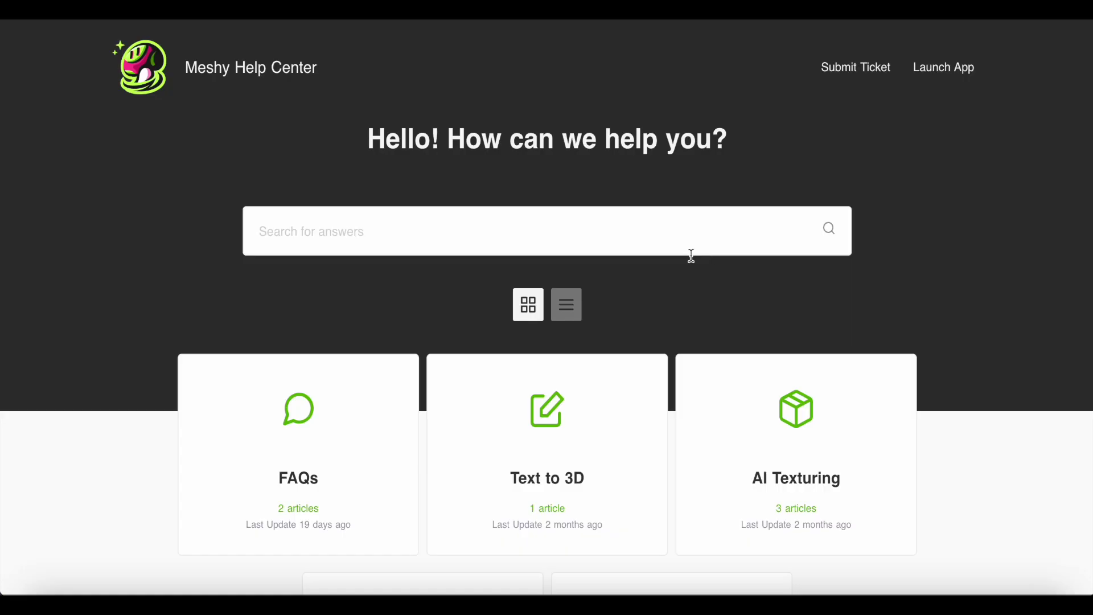
scroll(481, 317, "down", 3)
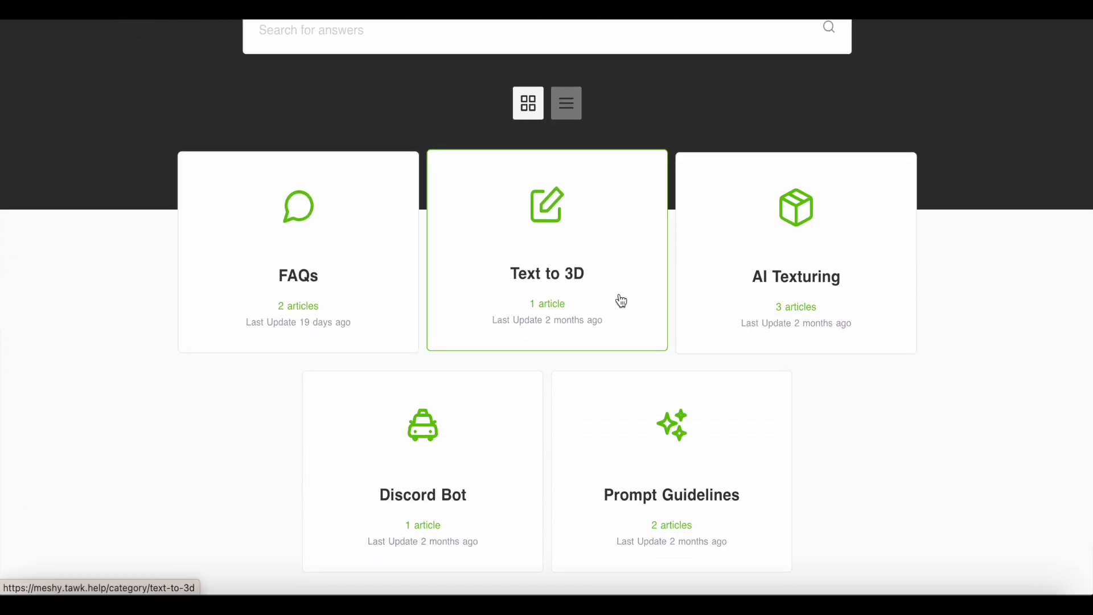
scroll(788, 293, "down", 1)
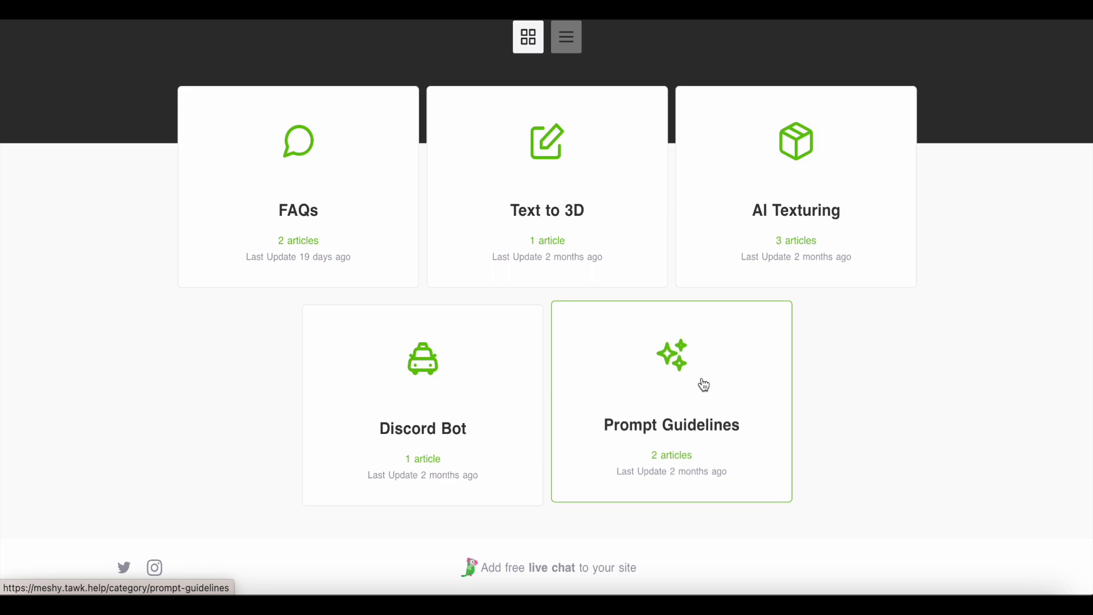
scroll(844, 358, "up", 4)
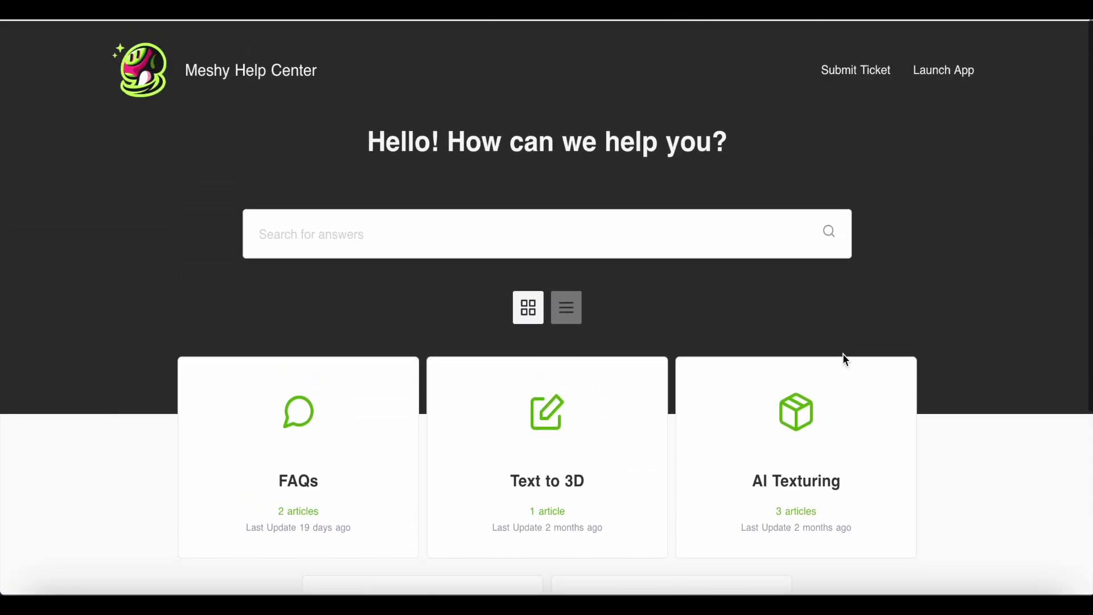
Step: View the fields of the help center's Submit Ticket form and close it without sending a request
left_click(859, 69)
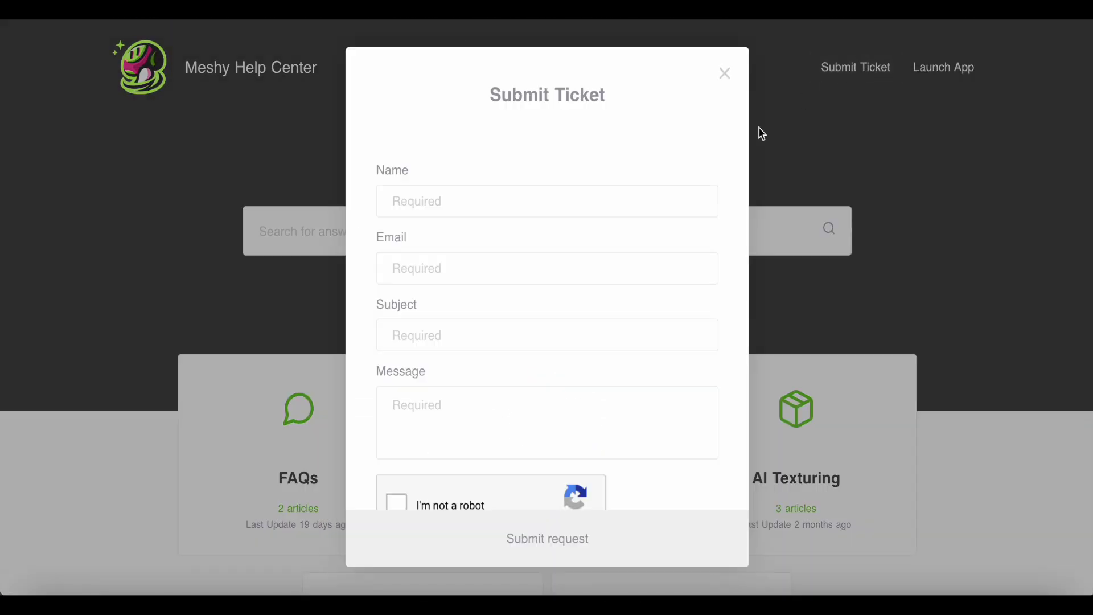
scroll(617, 260, "down", 2)
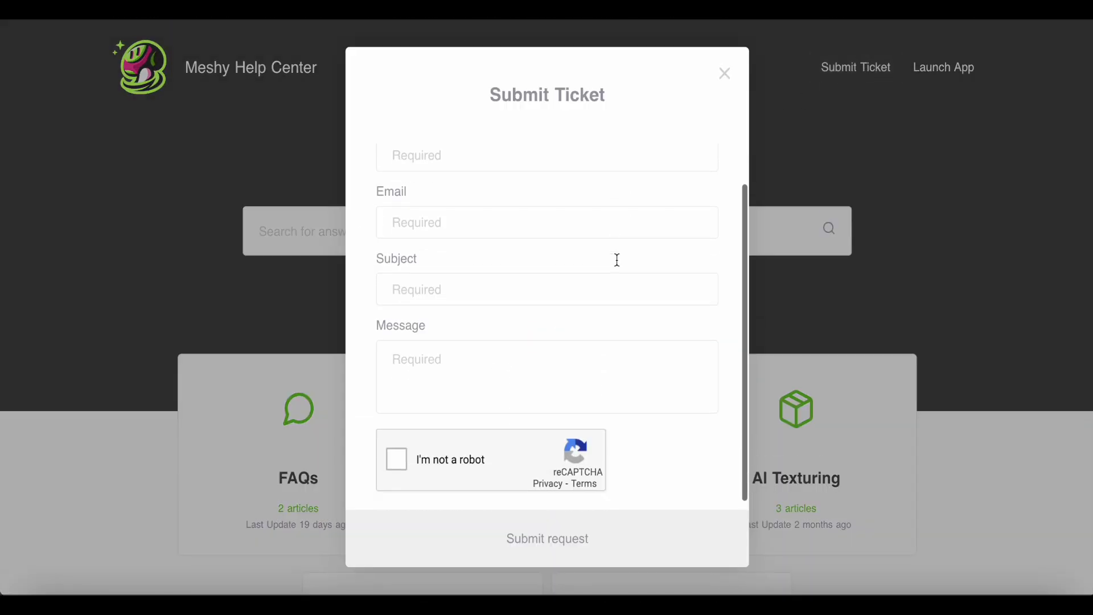
left_click(726, 74)
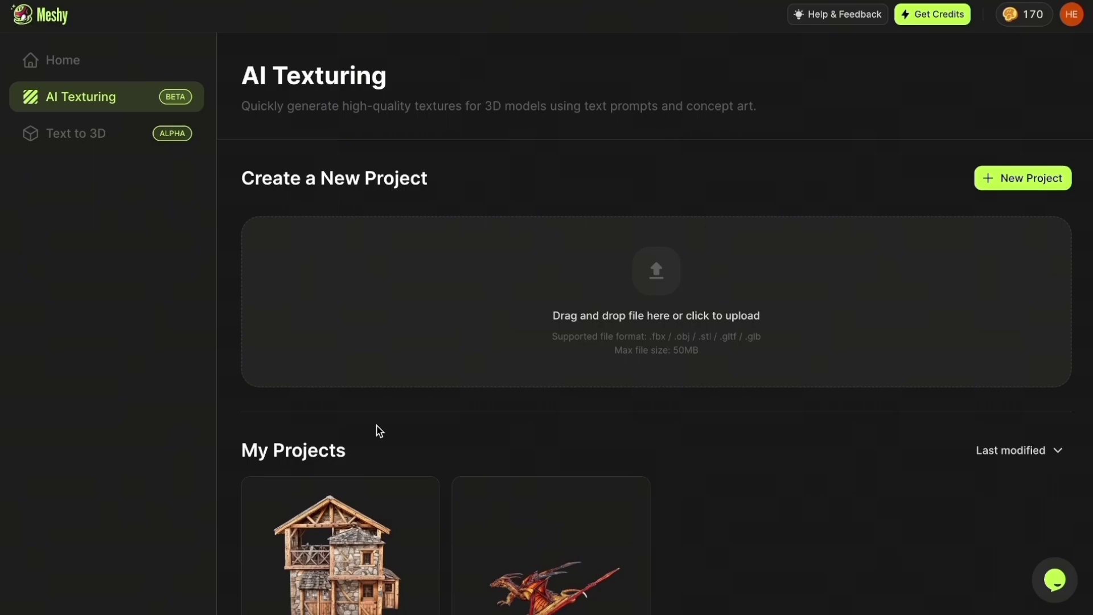
Step: Create a new AI Texturing project by uploading the chest.glb model from the Documents folder
scroll(379, 431, "down", 2)
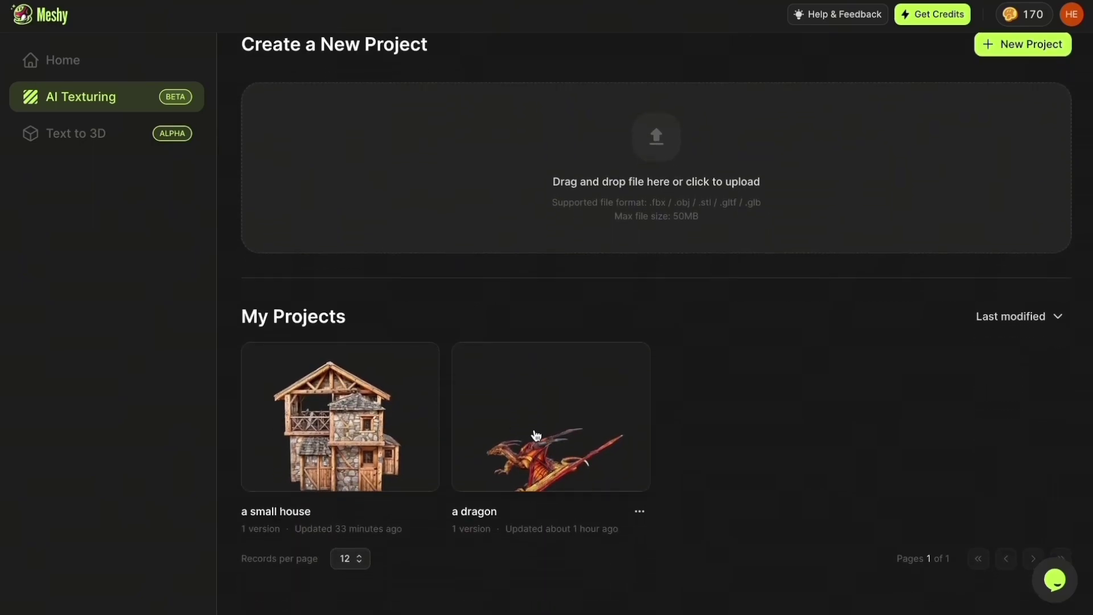
scroll(536, 435, "up", 2)
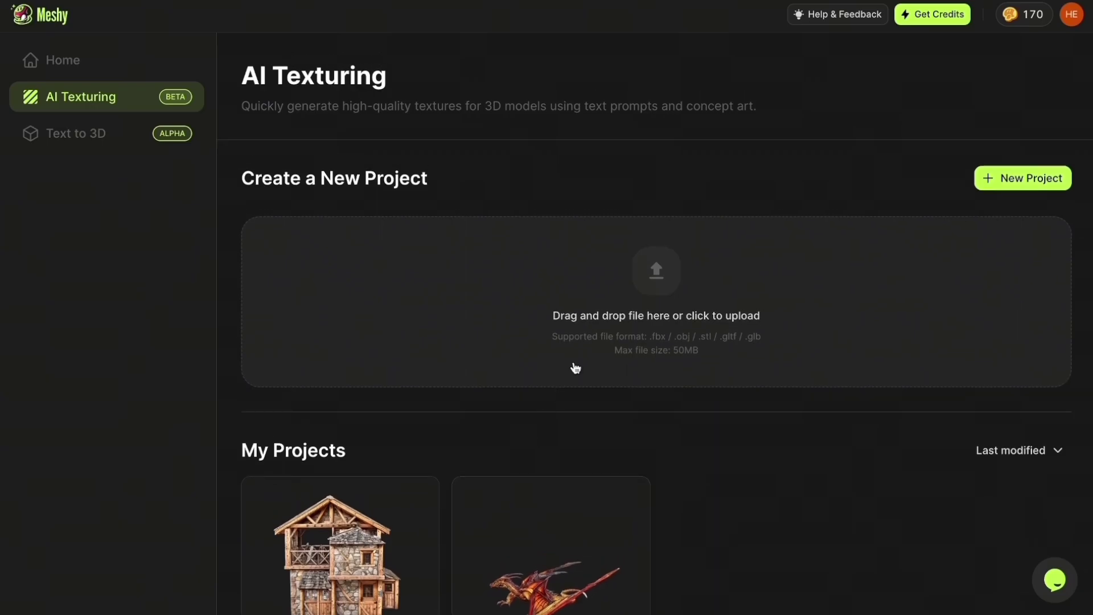
left_click(673, 281)
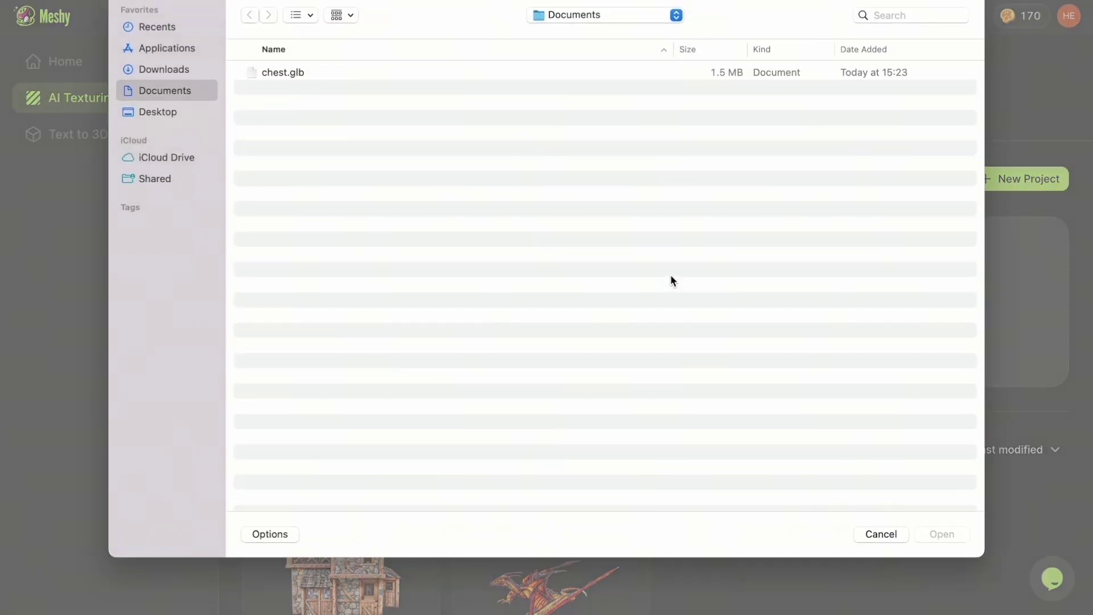
double_click(630, 73)
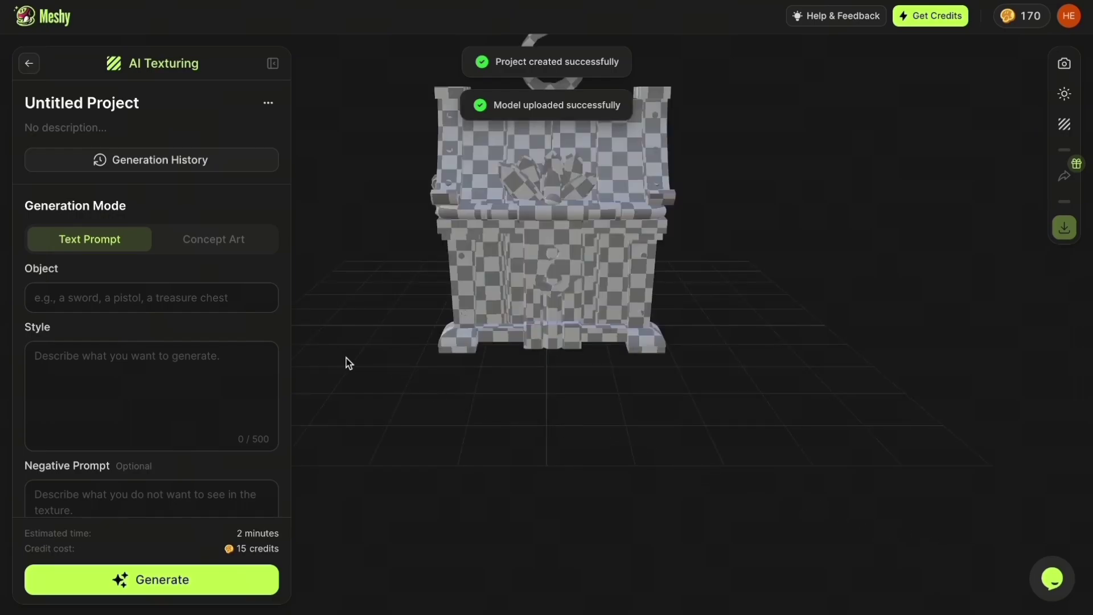
Step: Set the texture prompt's object to "a chest" and its style to "Fantasy, cartoon, game assets, Zelda, 4k, highest quality"
left_click(245, 296)
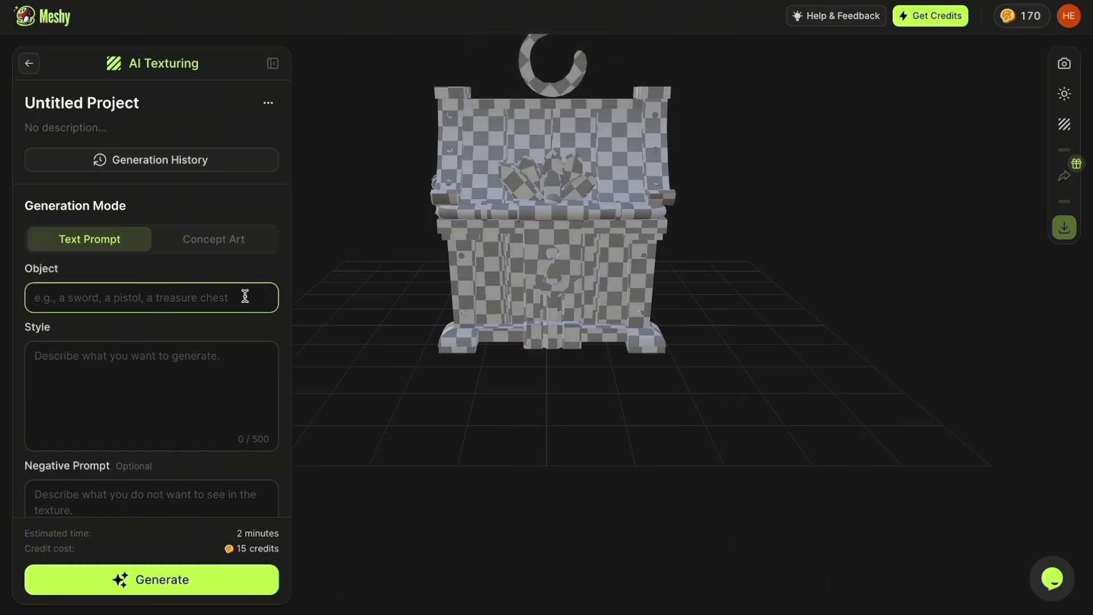
type("a chest")
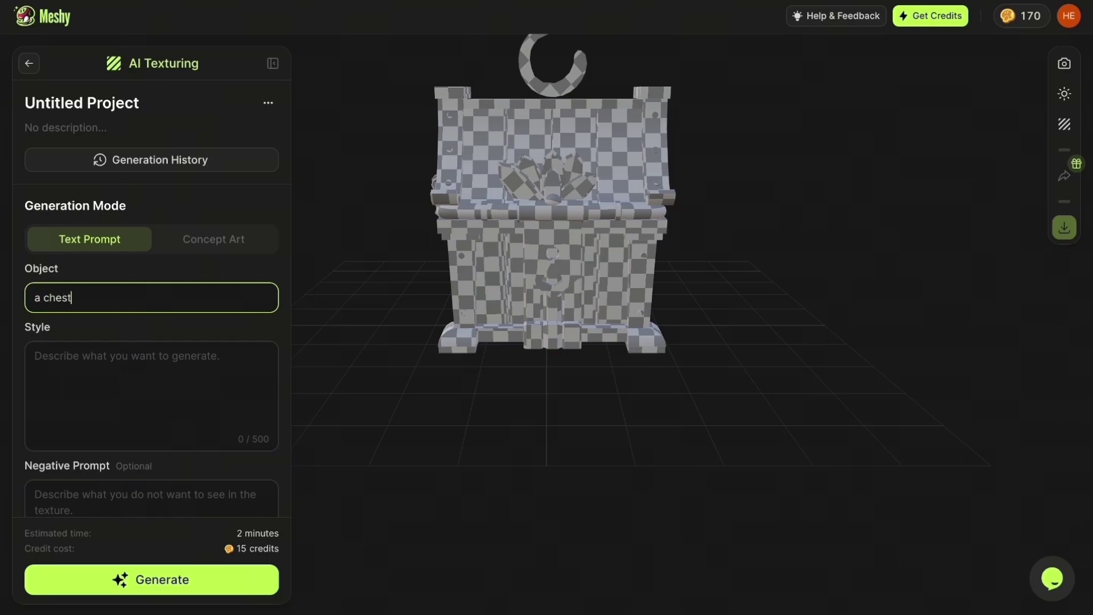
left_click(196, 356)
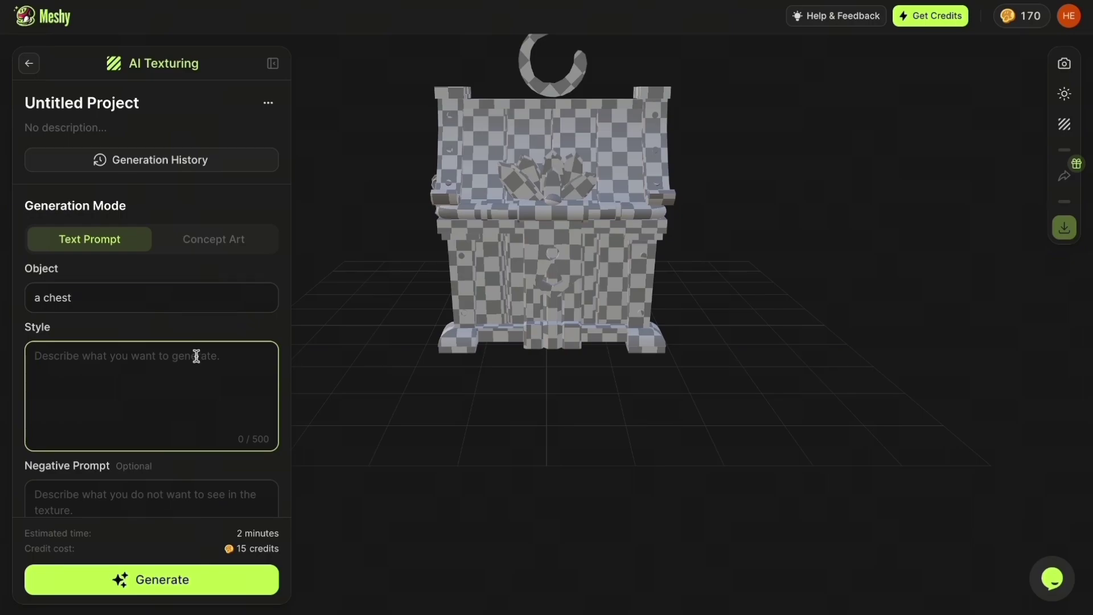
type("Fantasy, cartoon, game assets, Zelda")
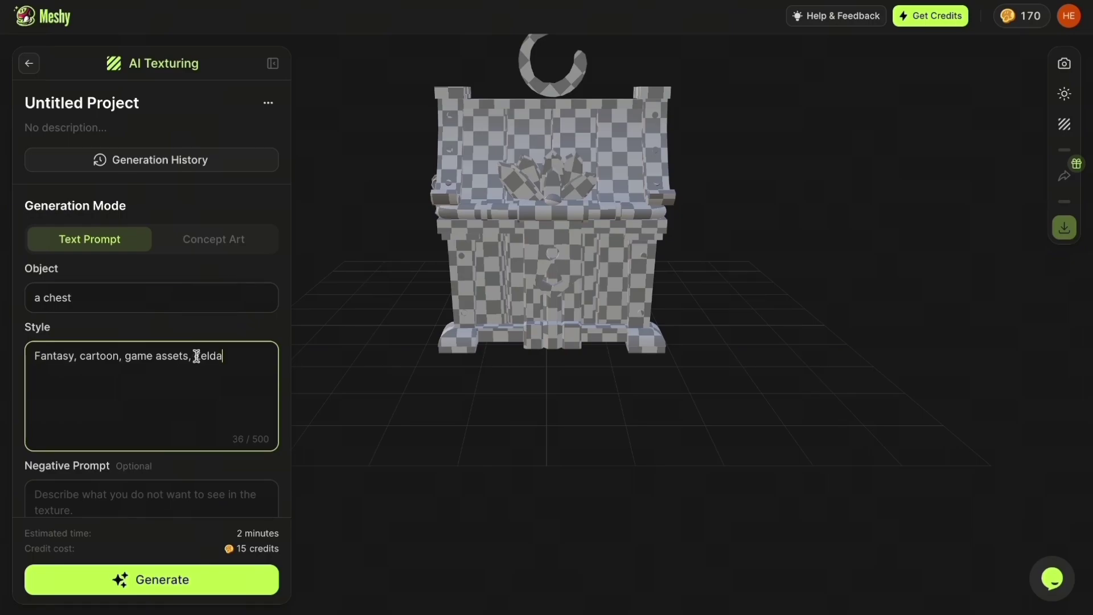
scroll(197, 358, "down", 2)
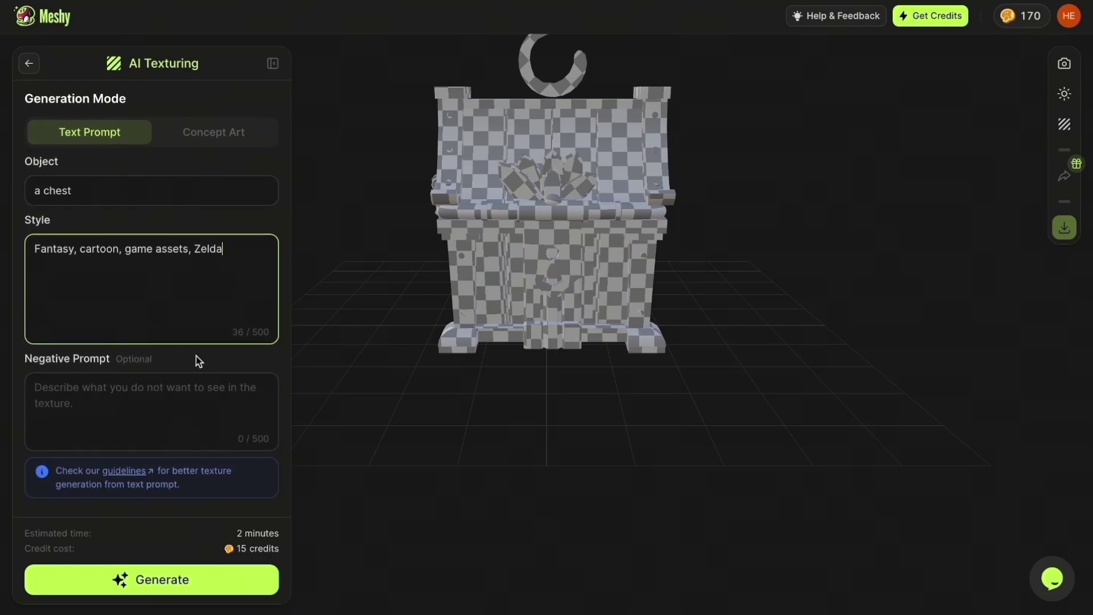
type(", 4k, highest quality")
Step: Set the negative prompt to "poor lighting, ugly" and generate the chest's texture
left_click(130, 401)
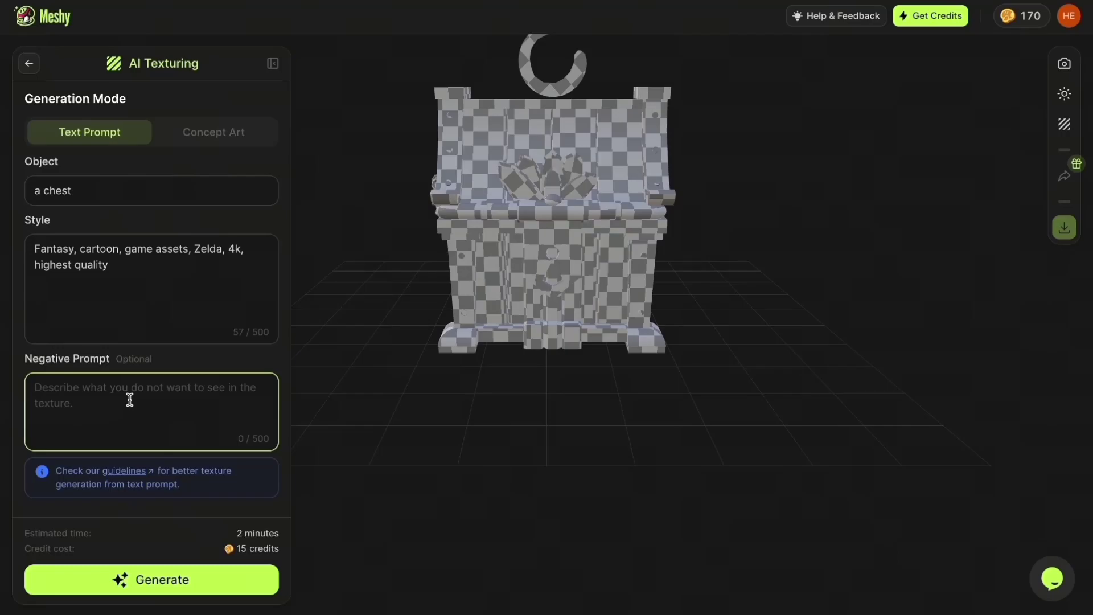
type("poor lighting,")
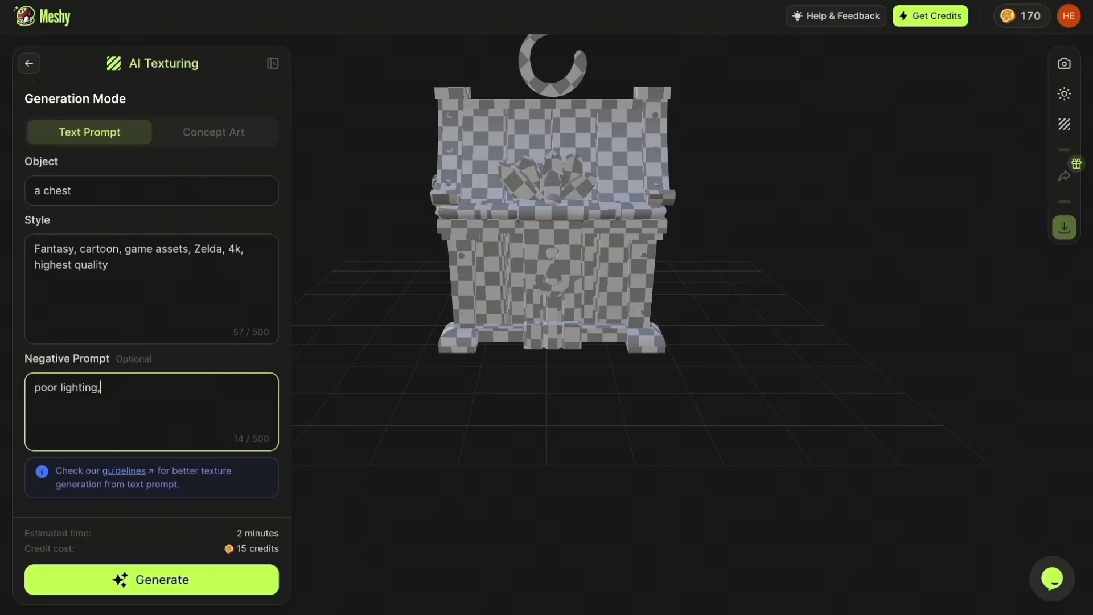
type(" ugly")
scroll(147, 578, "down", 1)
left_click(146, 578)
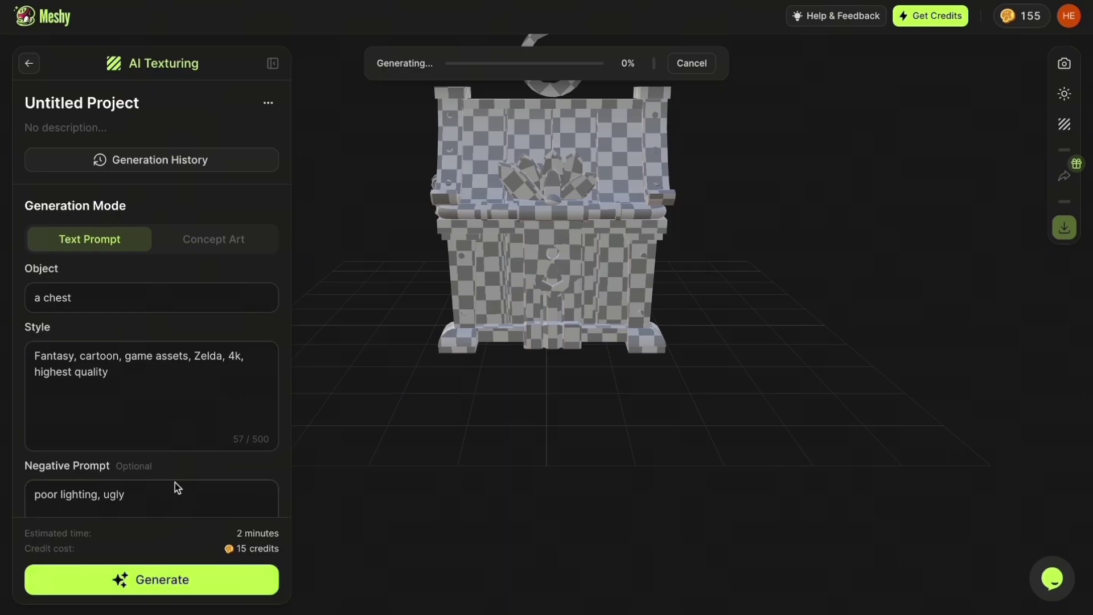
scroll(177, 483, "down", 3)
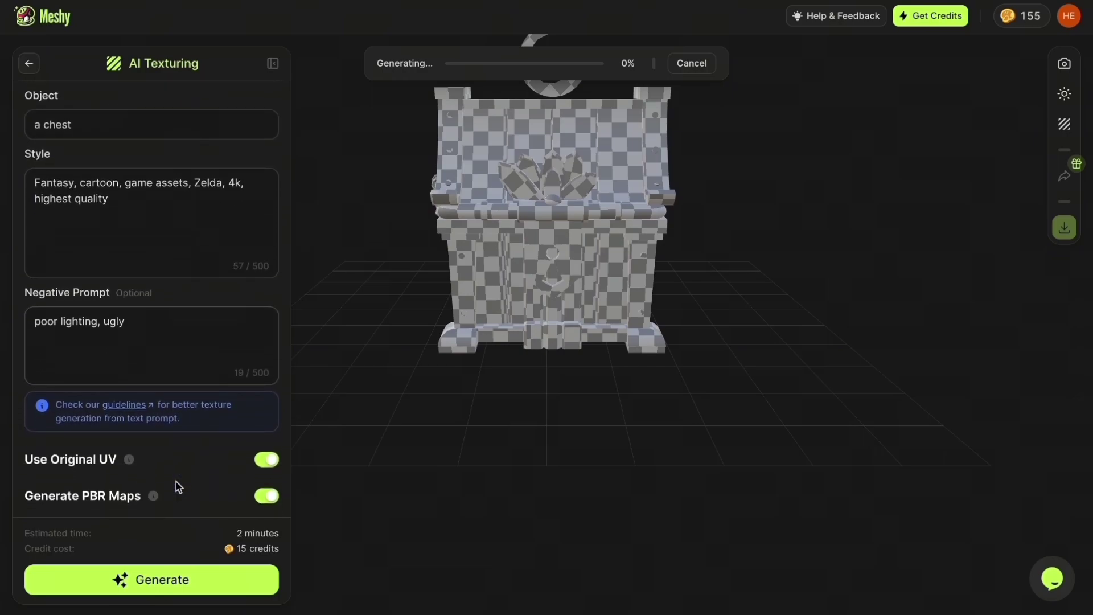
Step: Keep the grid shown and turn on auto-rotate for the textured chest
mouse_move(130, 461)
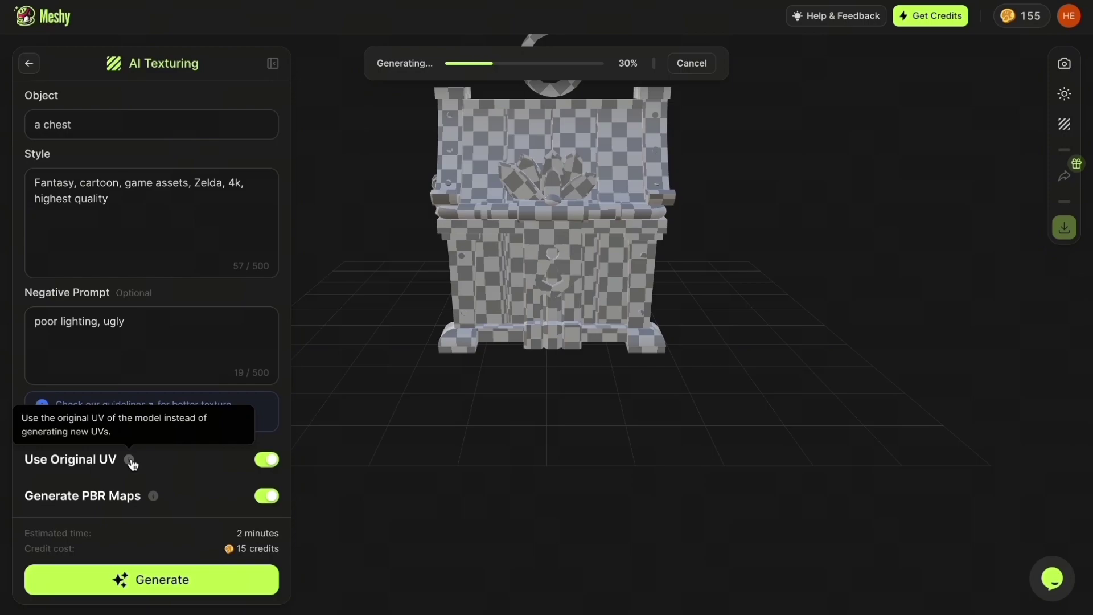
mouse_move(155, 498)
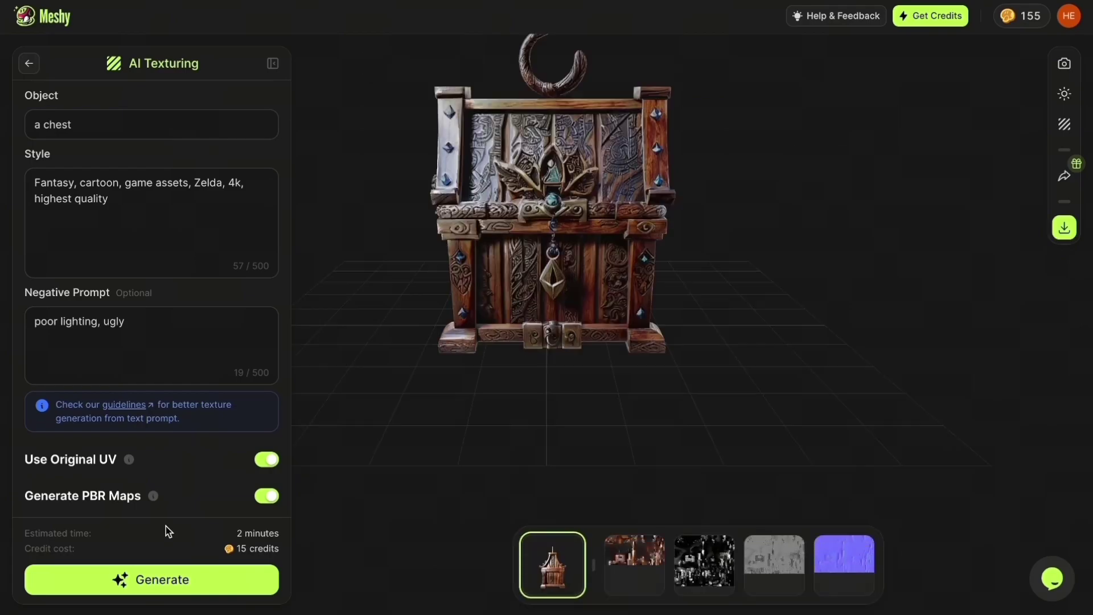
left_click(1064, 67)
left_click(1015, 105)
left_click(952, 108)
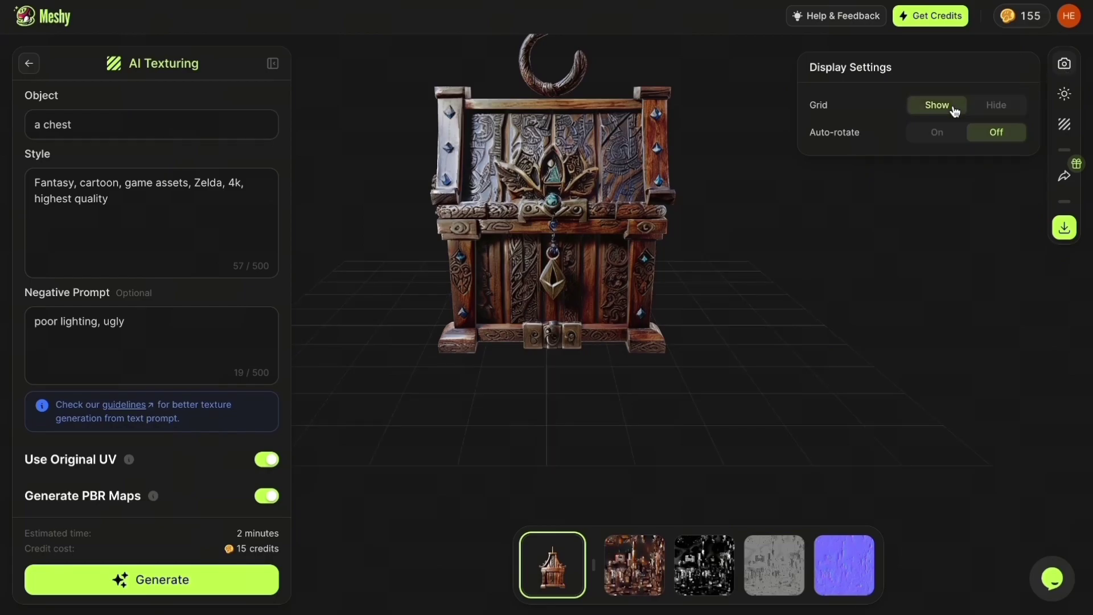
left_click(941, 134)
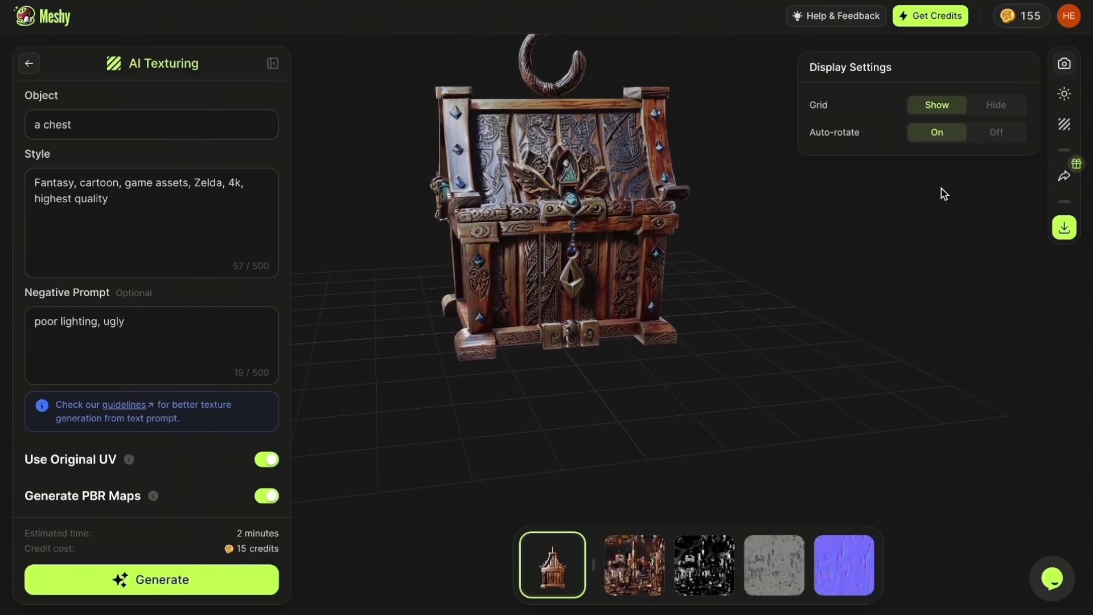
Step: Show the environment background behind the chest and set its HDRI to Sunset
left_click(1065, 93)
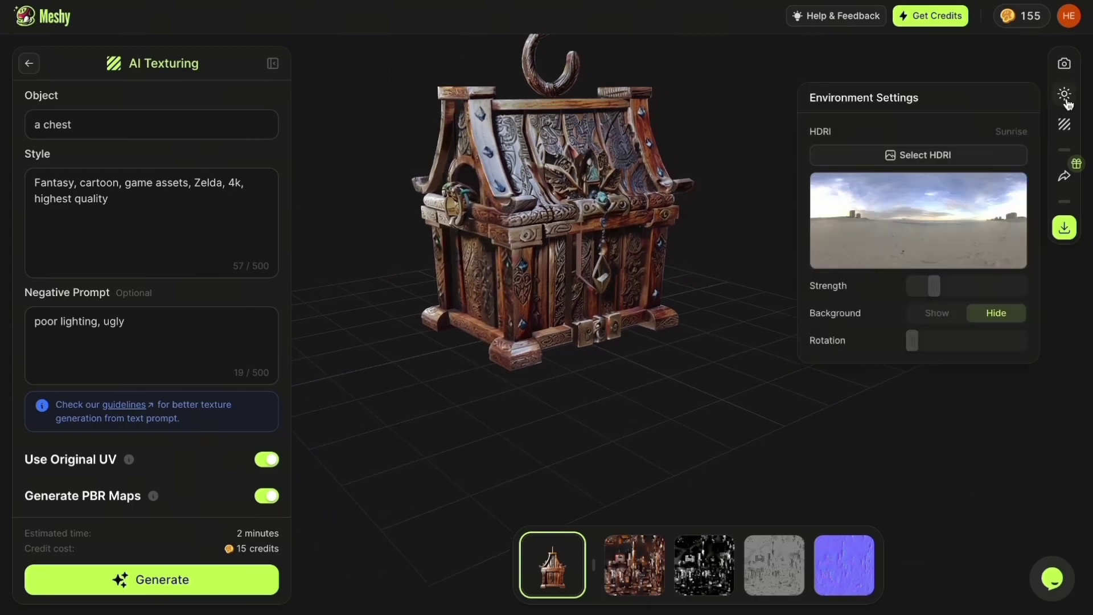
left_click(984, 155)
left_click(947, 185)
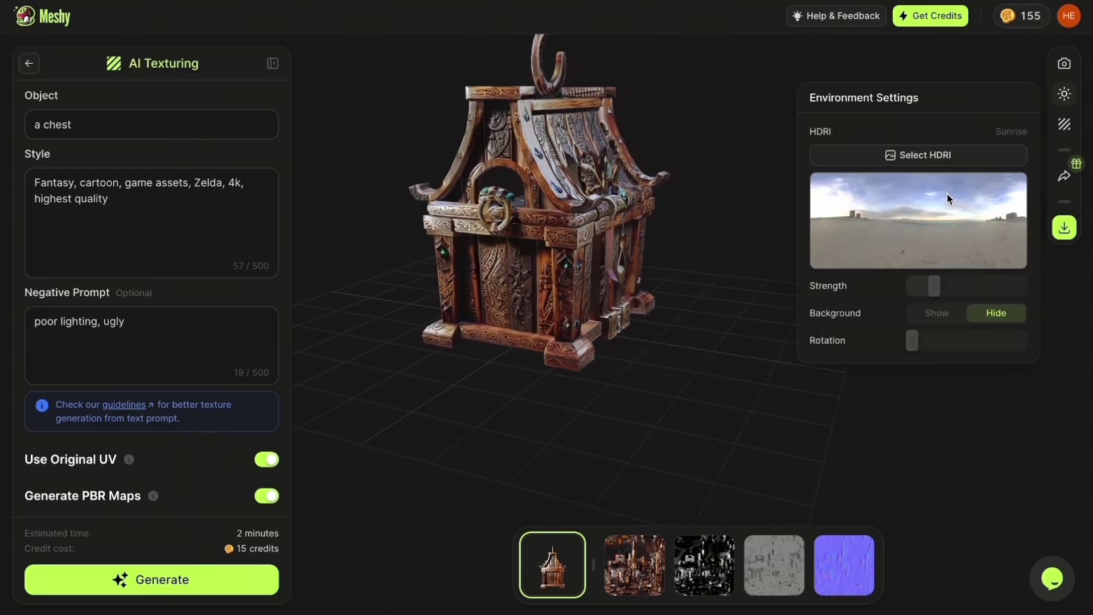
left_click(950, 315)
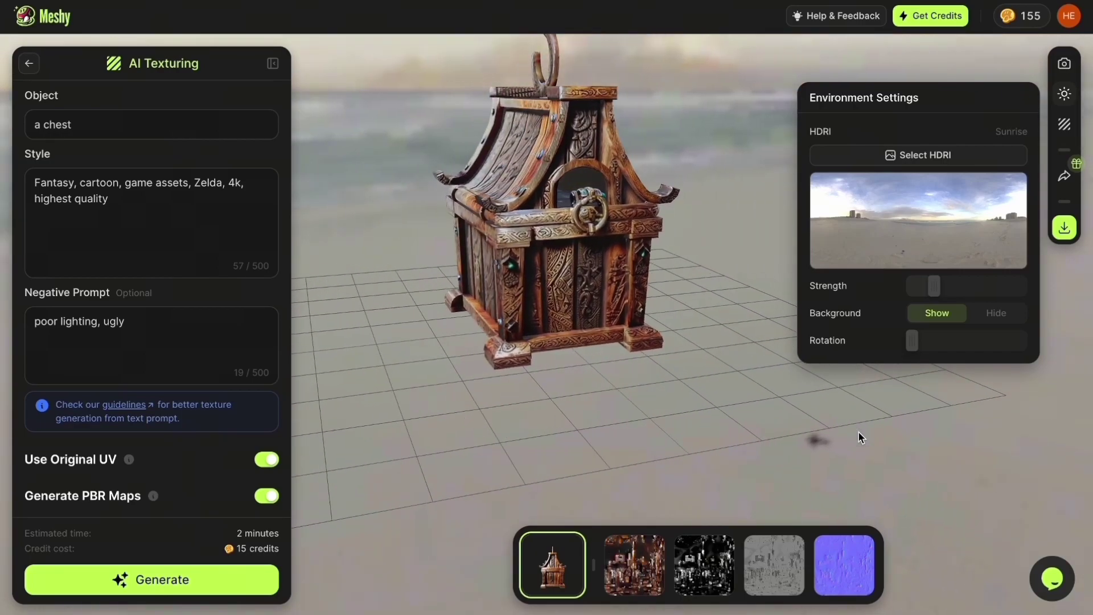
left_click(927, 157)
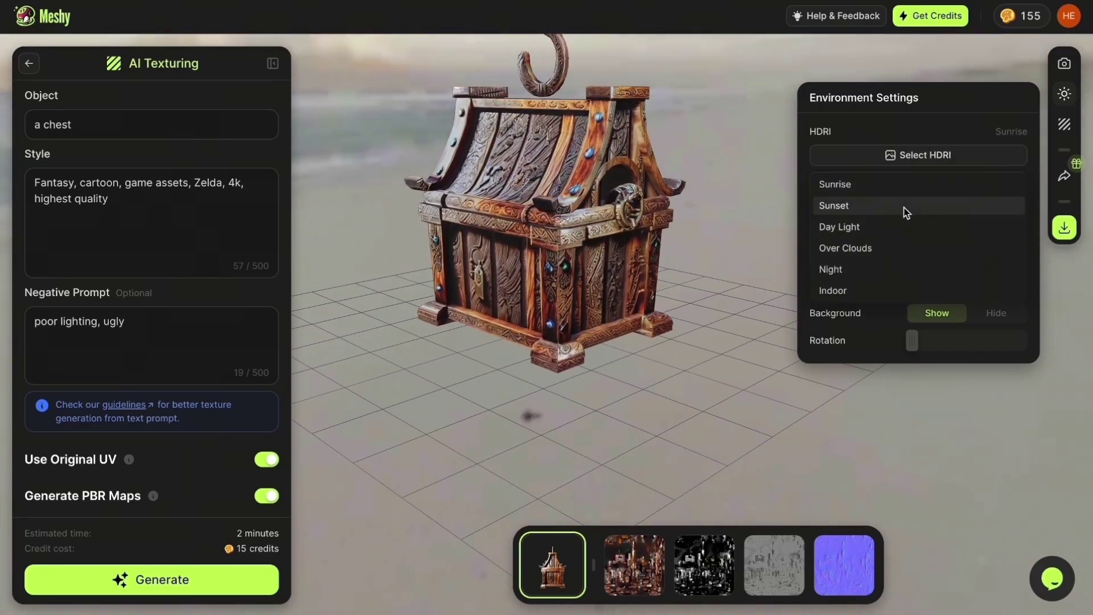
left_click(905, 209)
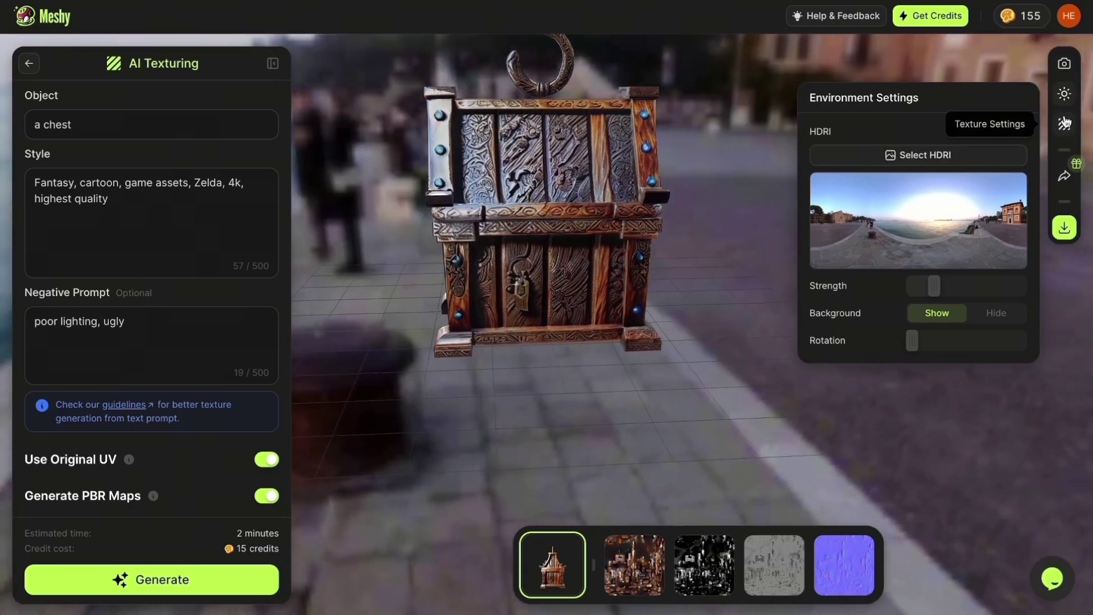
Step: Preview the chest's texture in the Color render mode and return it to PBR
left_click(1065, 125)
left_click(996, 166)
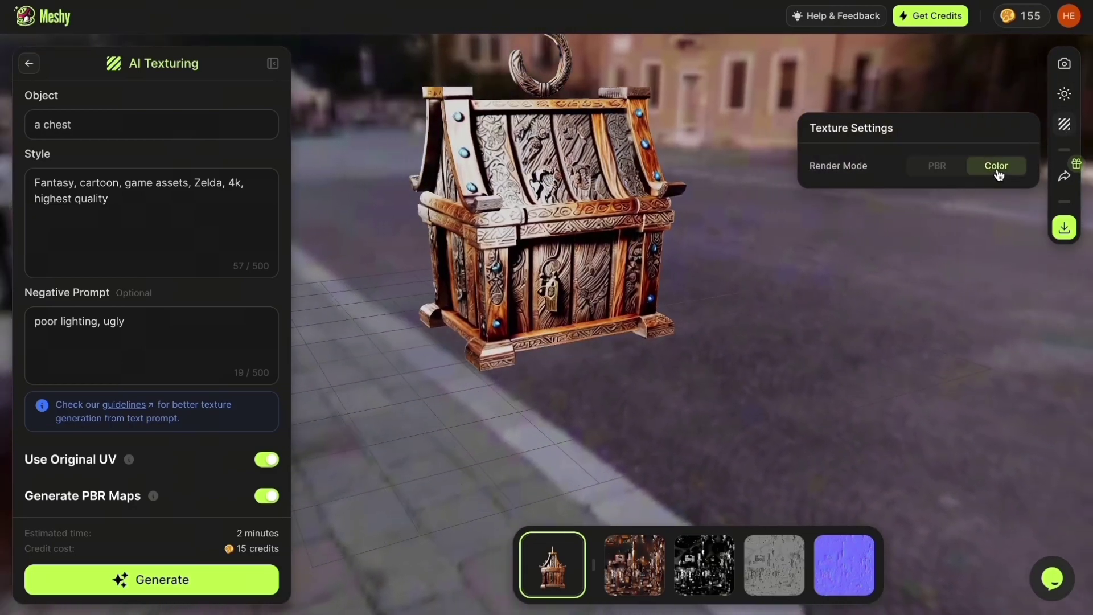
left_click(938, 166)
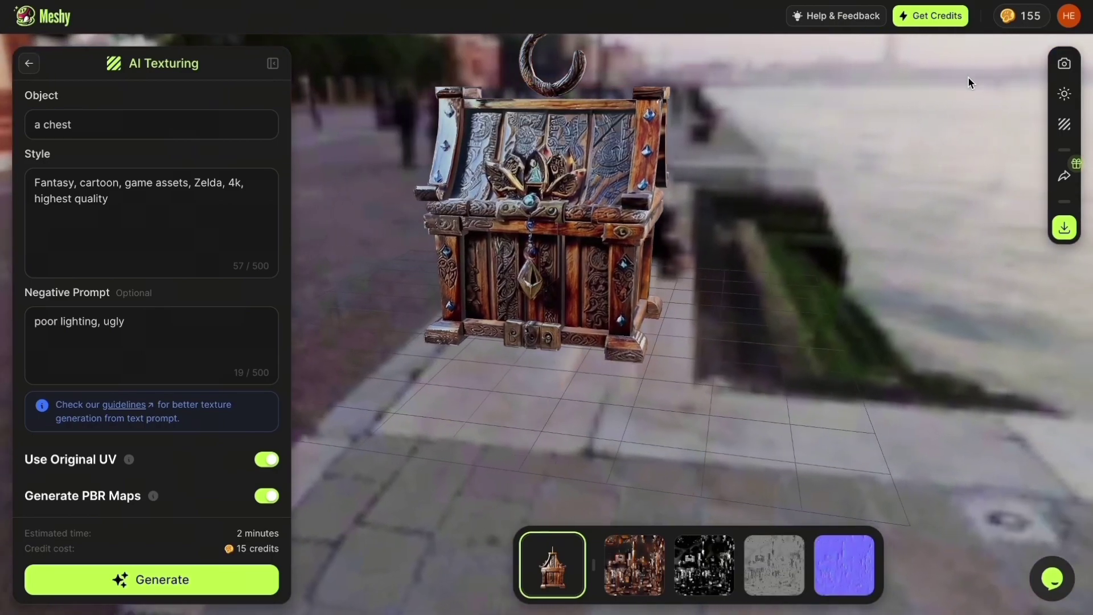
Step: View the available credit plans without buying, and play the chest's turntable video in the sharing options
left_click(939, 17)
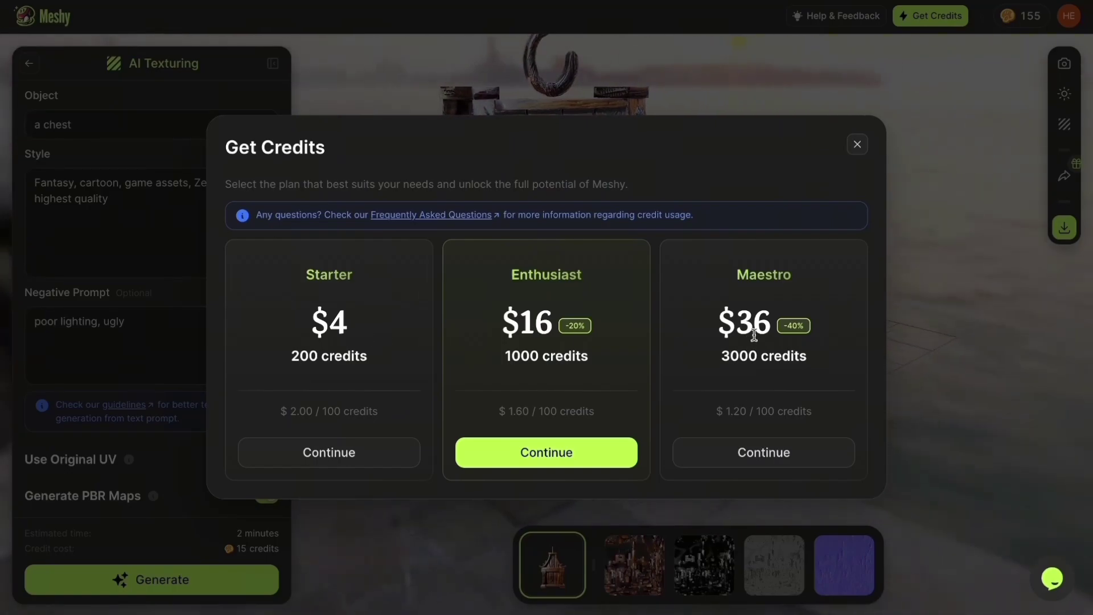
left_click(858, 147)
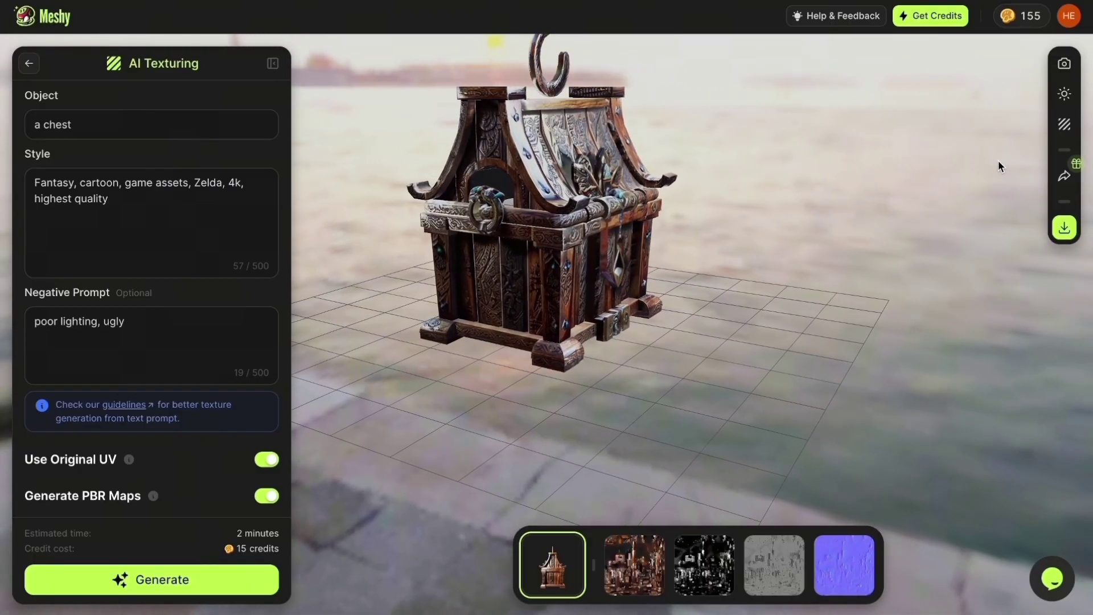
left_click(1064, 178)
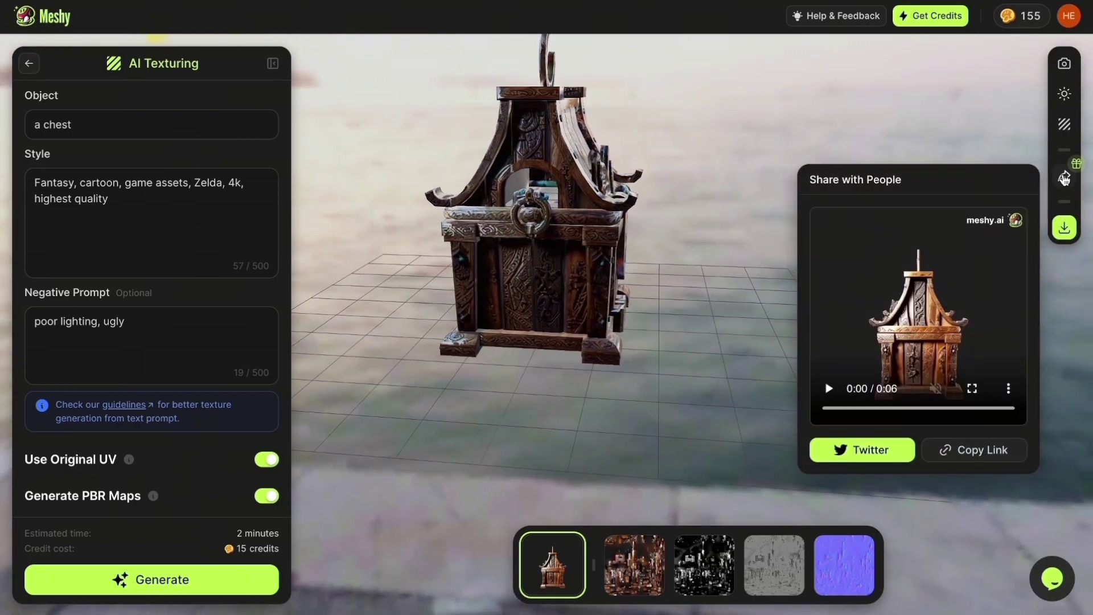
left_click(829, 390)
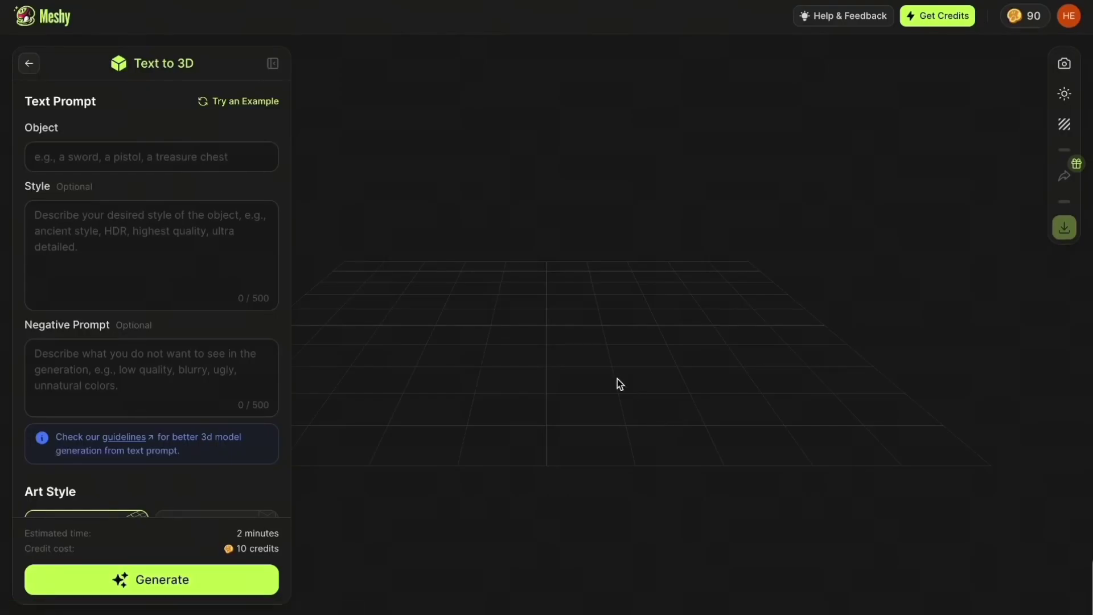
Step: Cycle through the Text to 3D example prompts to the object "a sofa" with the style "leather"
left_click(270, 104)
left_click(271, 105)
left_click(271, 104)
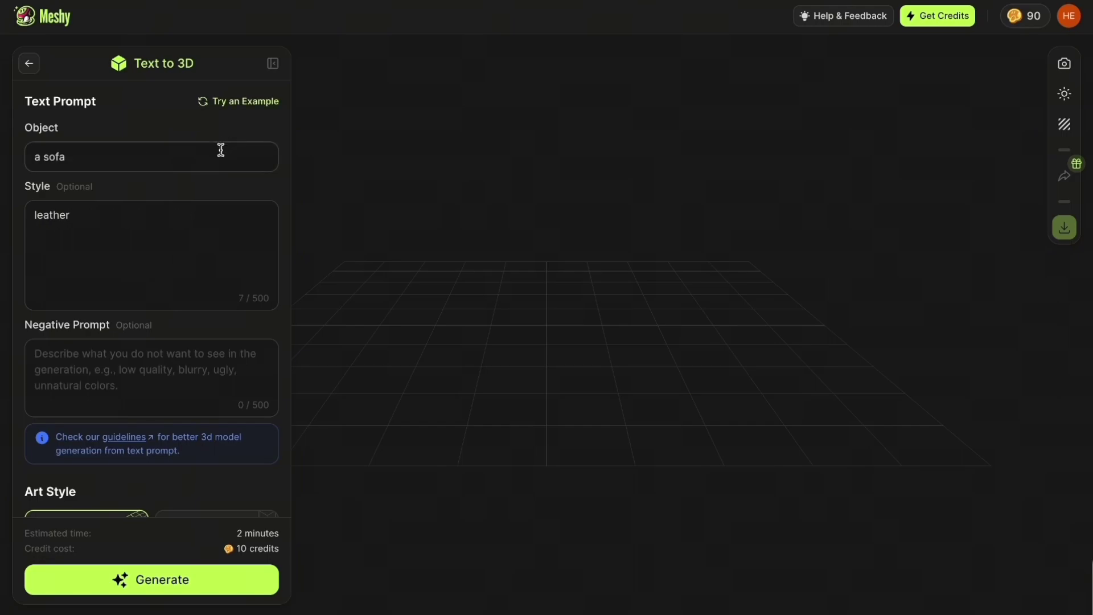
left_click(187, 207)
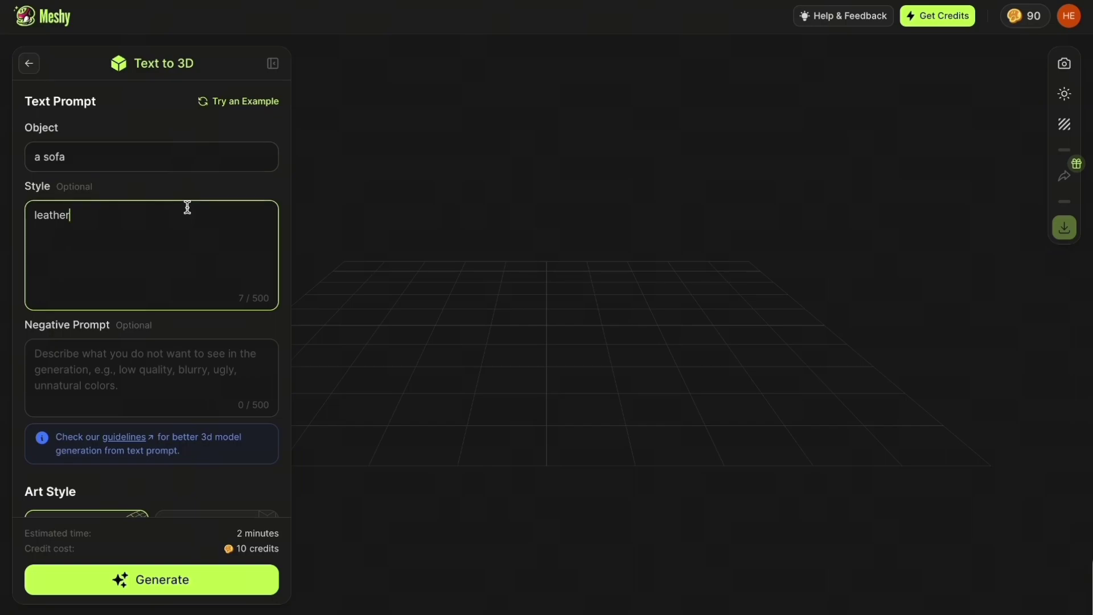
Step: Generate the leather sofa model in the Generic art style with PBR maps and an empty negative prompt
scroll(187, 207, "down", 2)
left_click(147, 270)
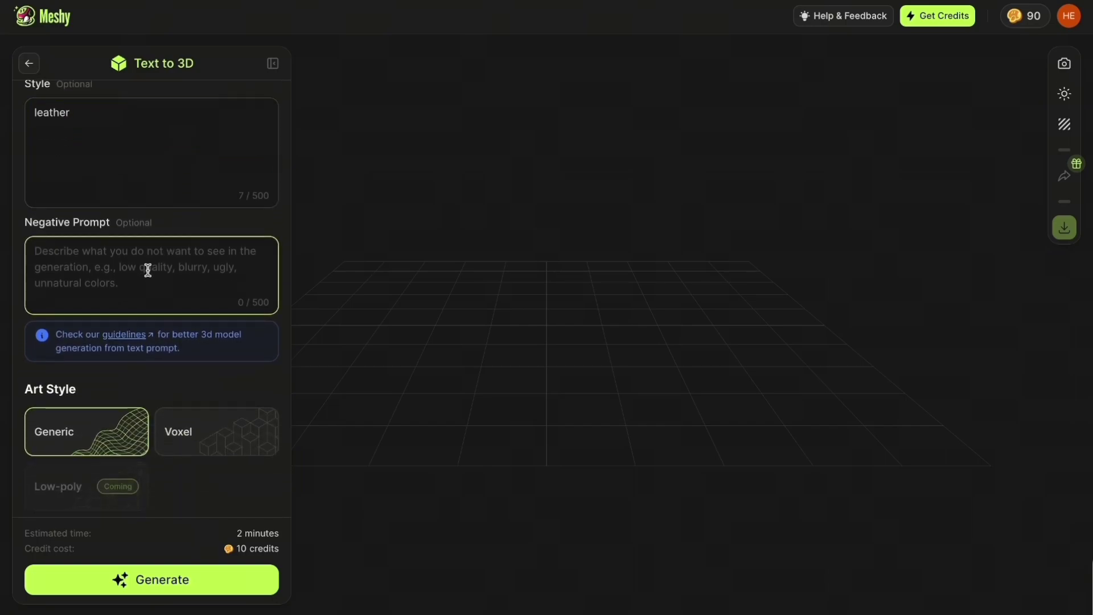
scroll(147, 270, "down", 1)
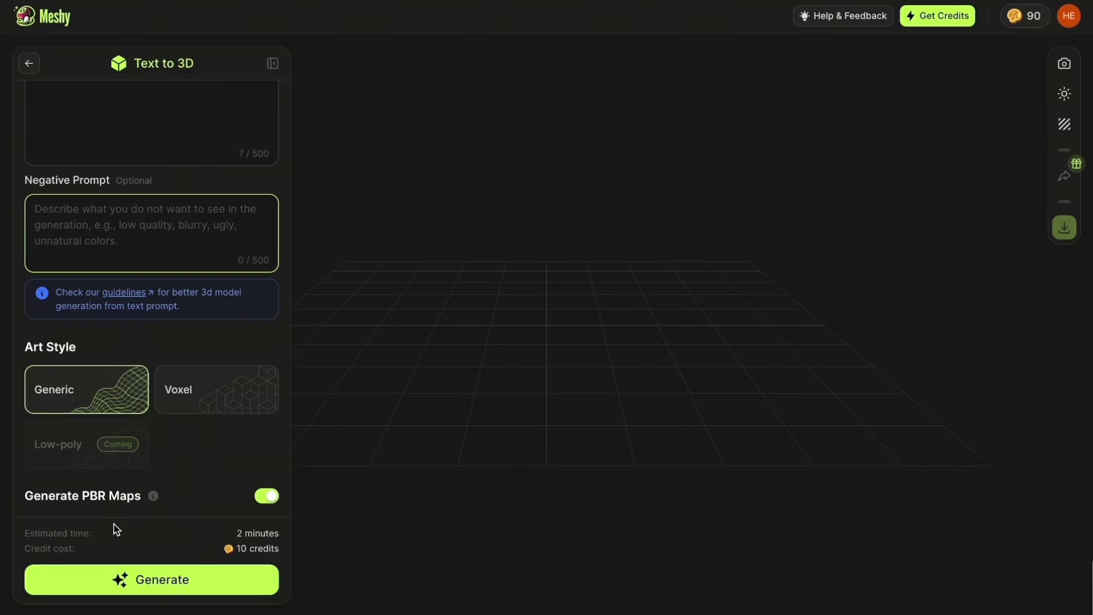
left_click(120, 579)
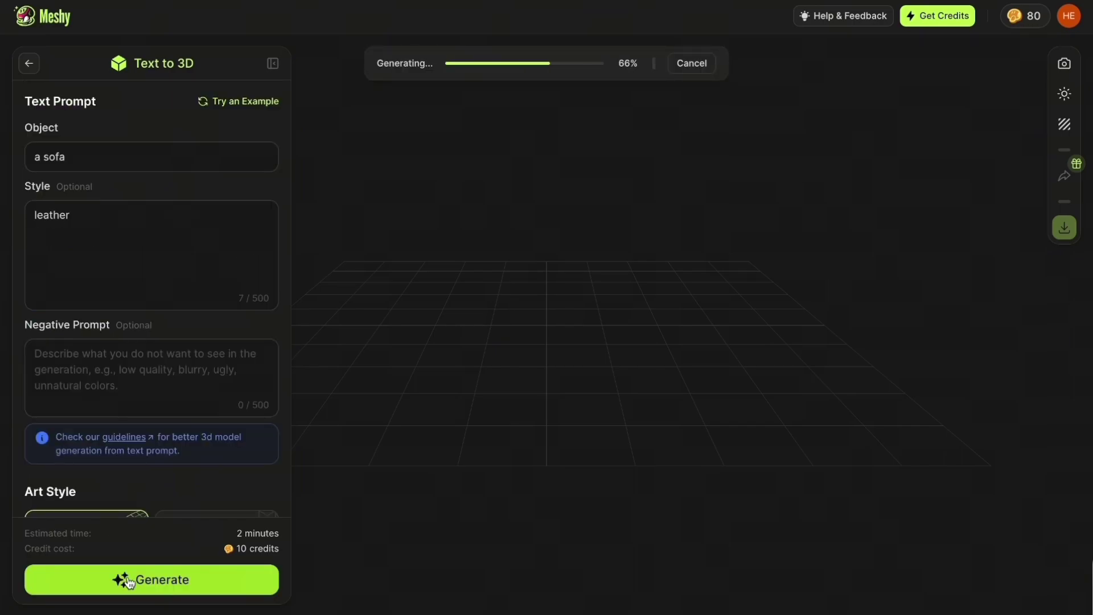
Step: Hide the grid, stop auto-rotate and inspect the generated leather sofa from the back around to the front
left_click(1065, 63)
left_click(1004, 104)
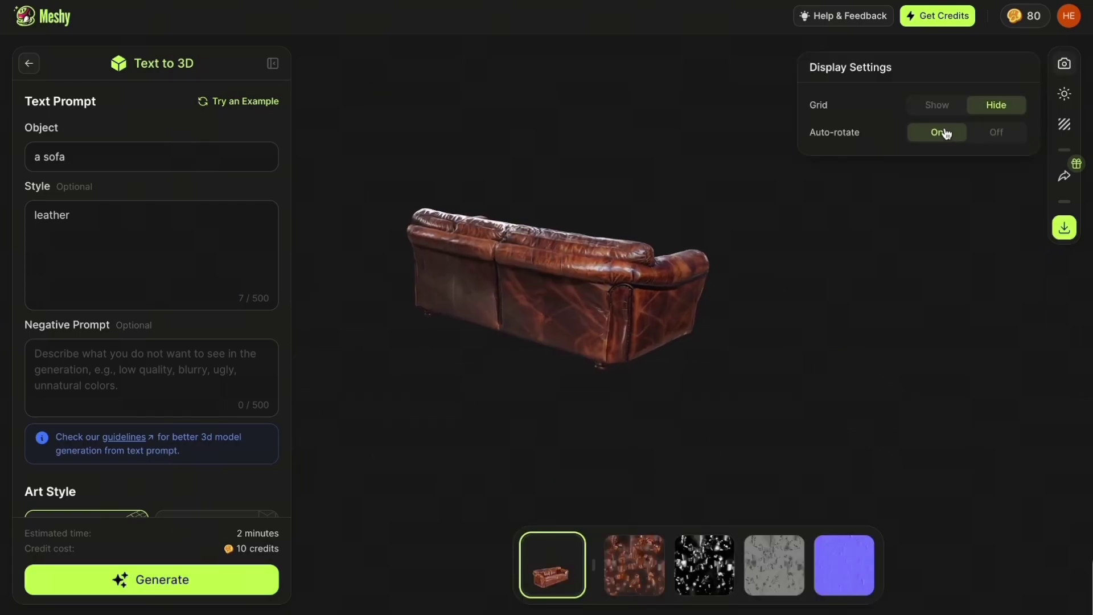
left_click(997, 137)
left_click_drag(501, 356, 852, 349)
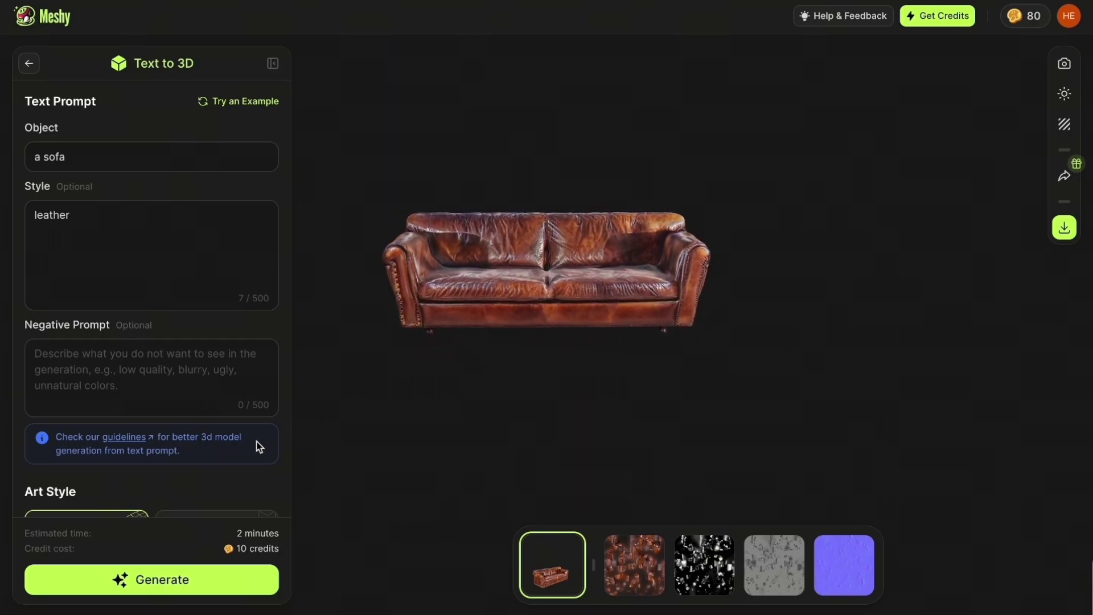
Step: Generate the leather sofa again in the Voxel art style
scroll(256, 447, "down", 3)
left_click(234, 416)
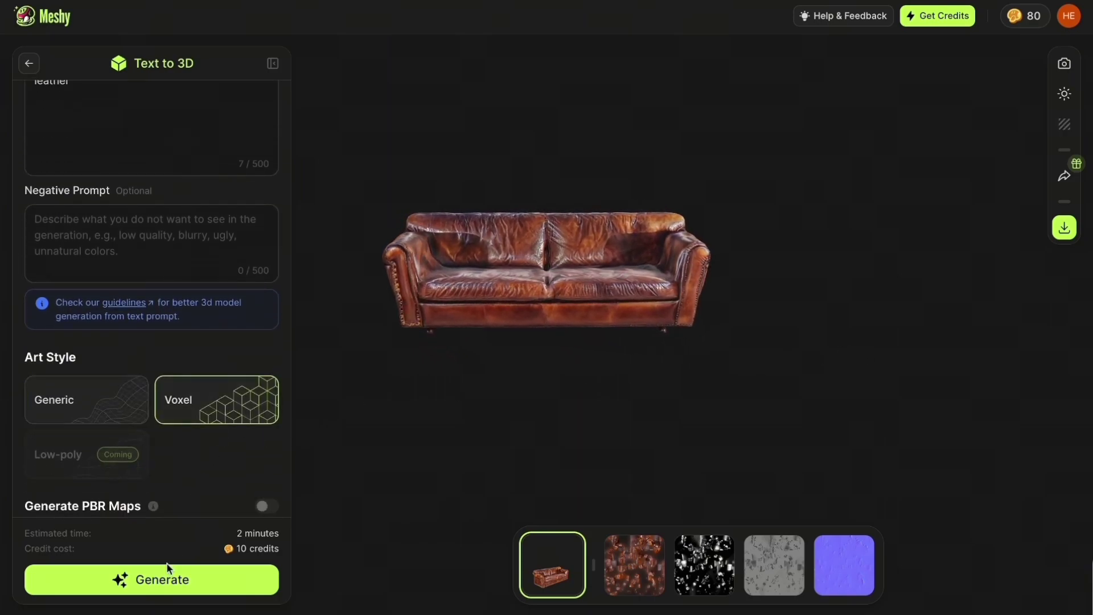
left_click(159, 584)
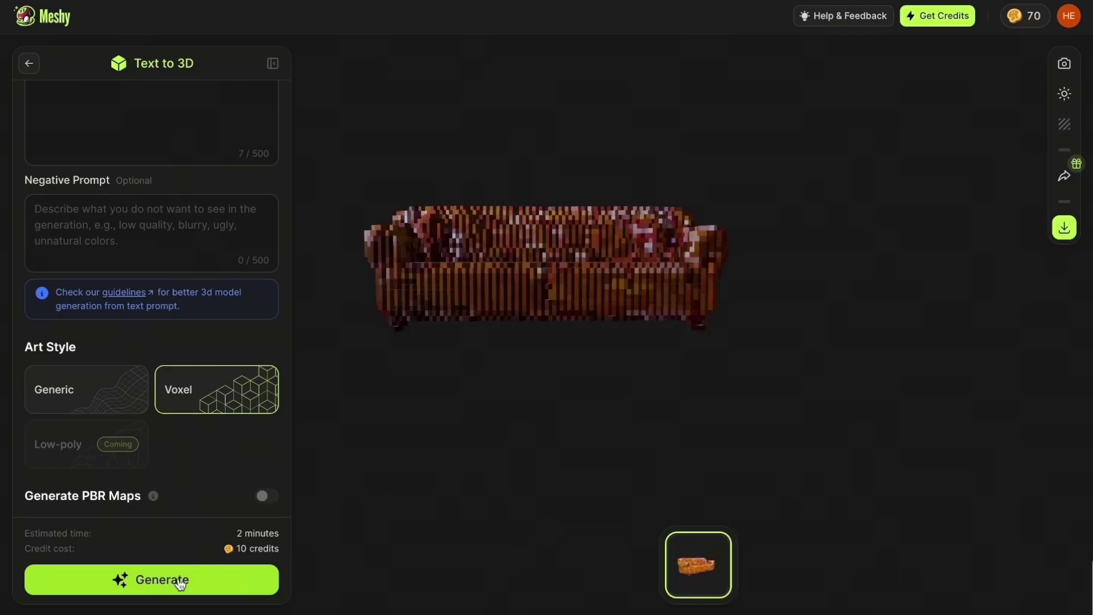
Step: Show the grid and turn on auto-rotate for the voxel sofa
left_click(1065, 65)
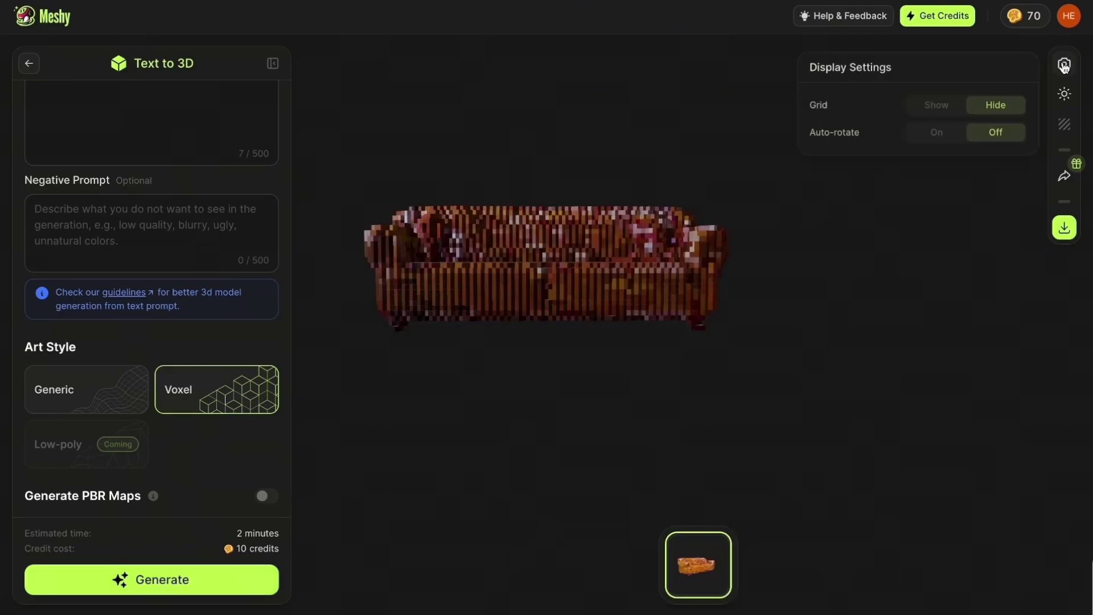
left_click(947, 105)
left_click(939, 133)
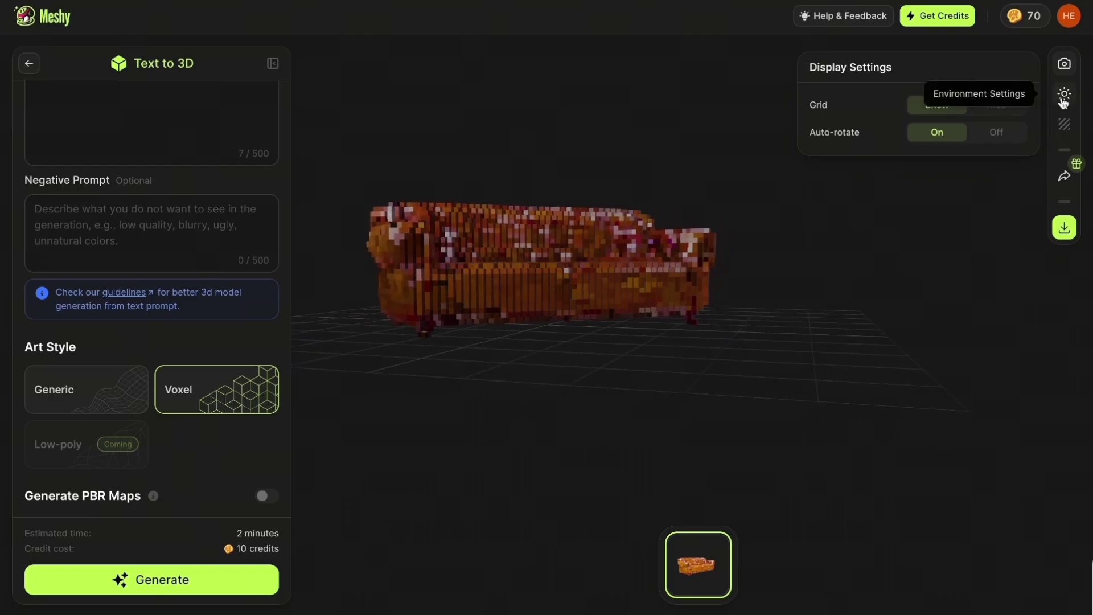
Step: Show the environment background behind the voxel sofa and set its HDRI to Sunset
left_click(1065, 94)
left_click(954, 157)
left_click(921, 181)
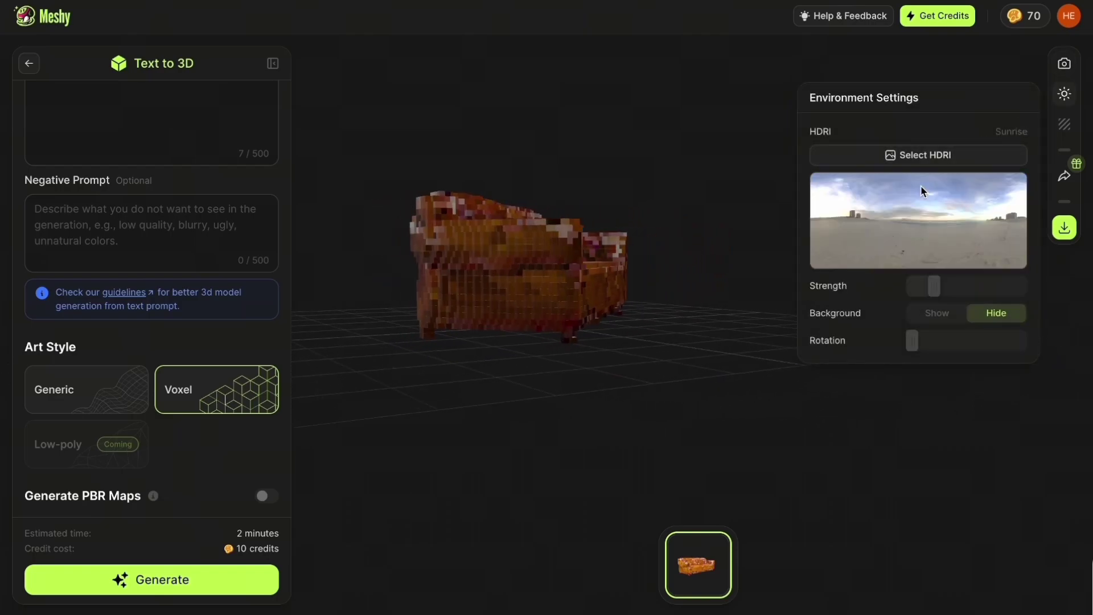
left_click(918, 315)
left_click(897, 160)
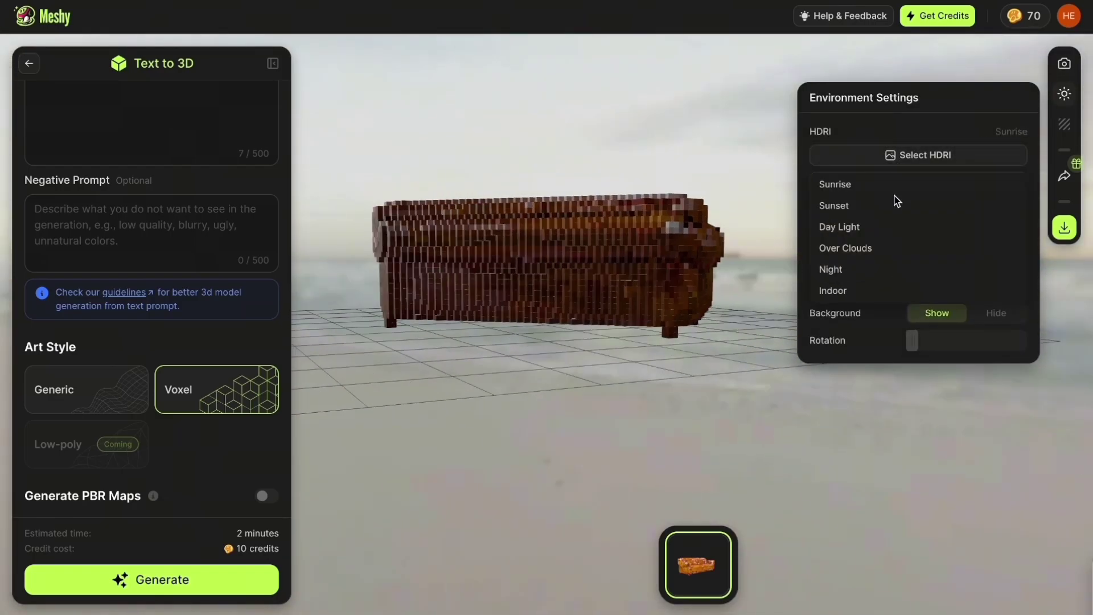
left_click(892, 206)
left_click(961, 425)
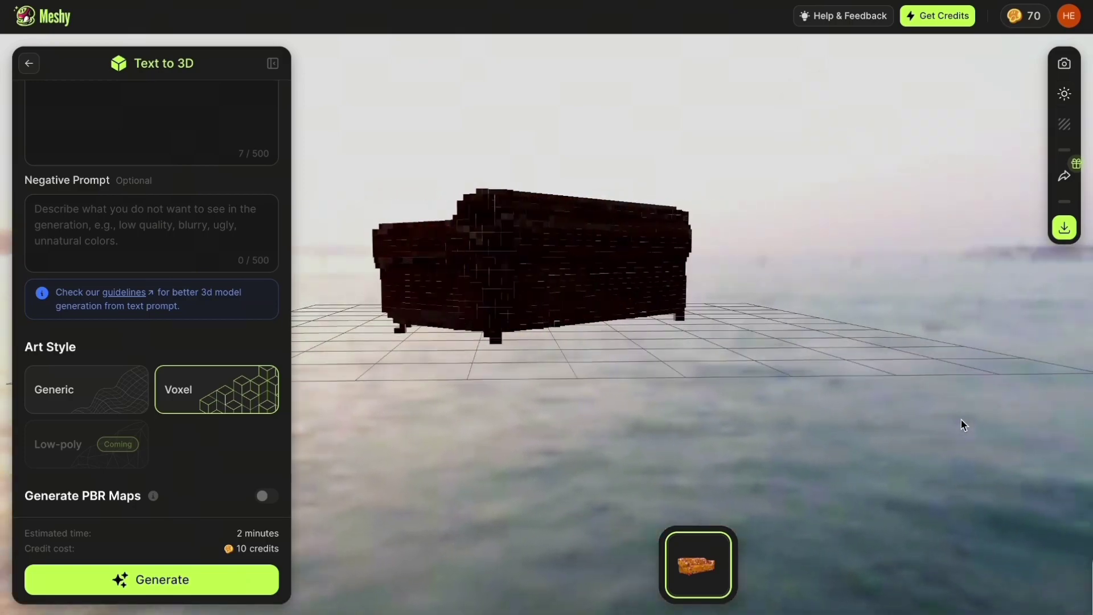
Step: Play the voxel sofa's turntable video in the sharing options
left_click(1063, 177)
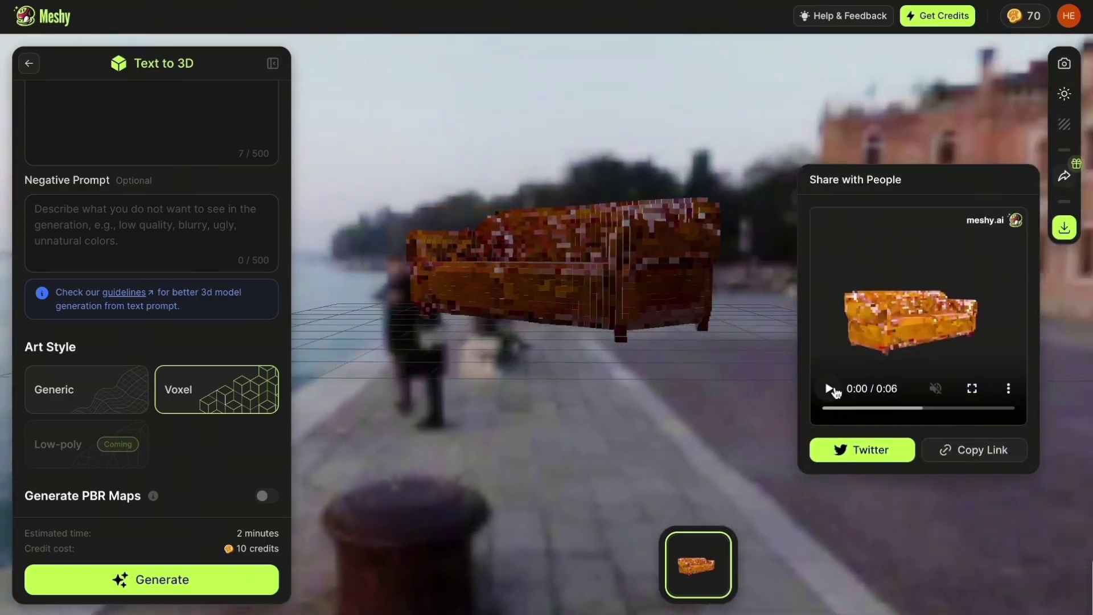
left_click(830, 389)
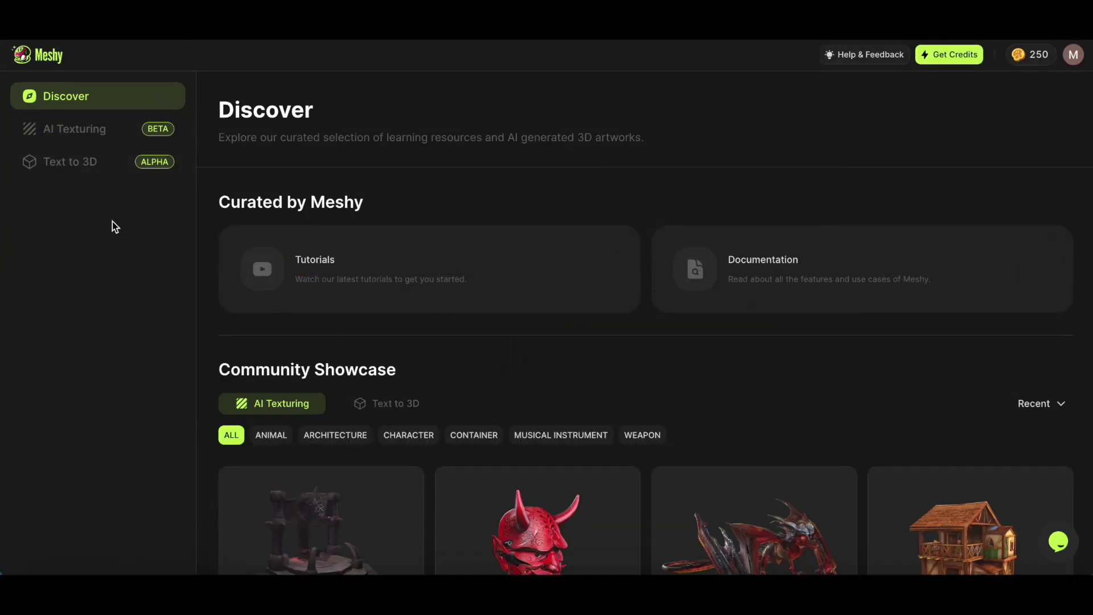
Step: Inspect the red monster mask from the Community Showcase in 3D with its prompt, and close its details
scroll(488, 368, "down", 2)
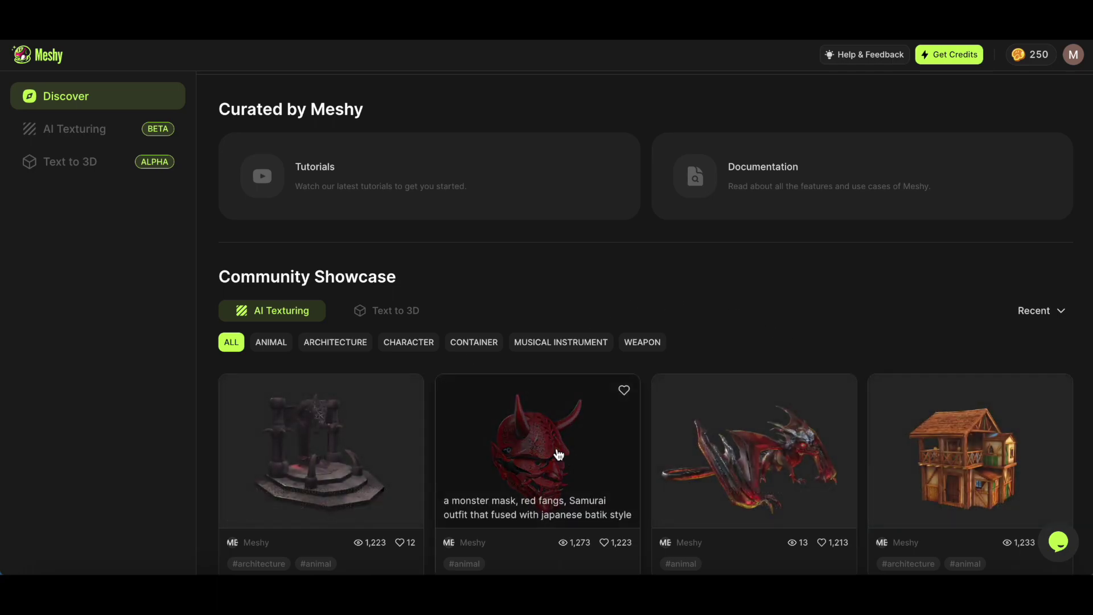
left_click(557, 450)
left_click_drag(533, 303, 332, 313)
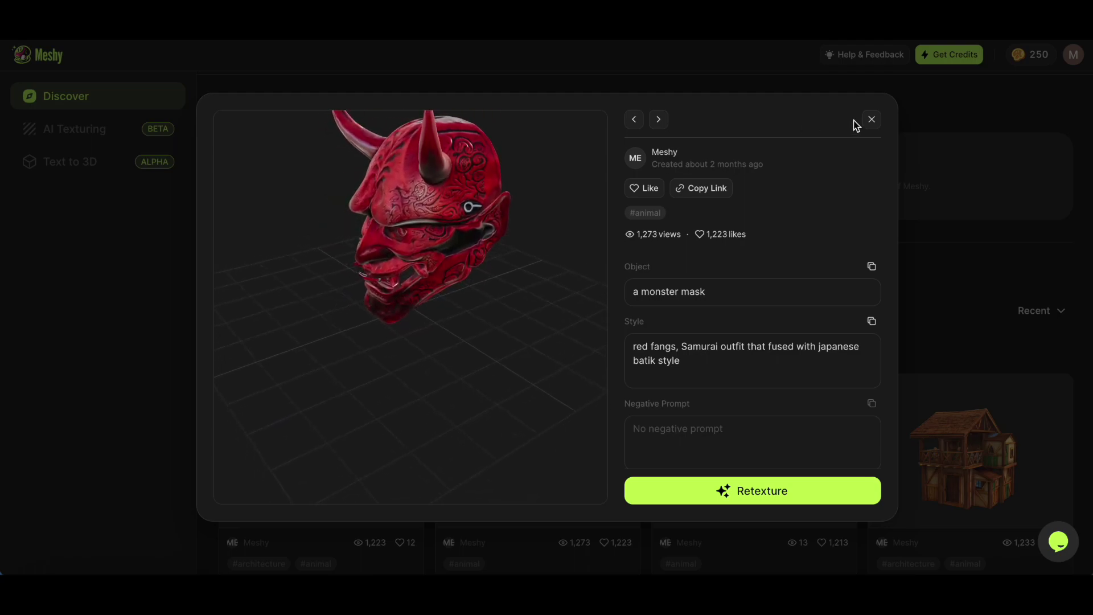
left_click(872, 120)
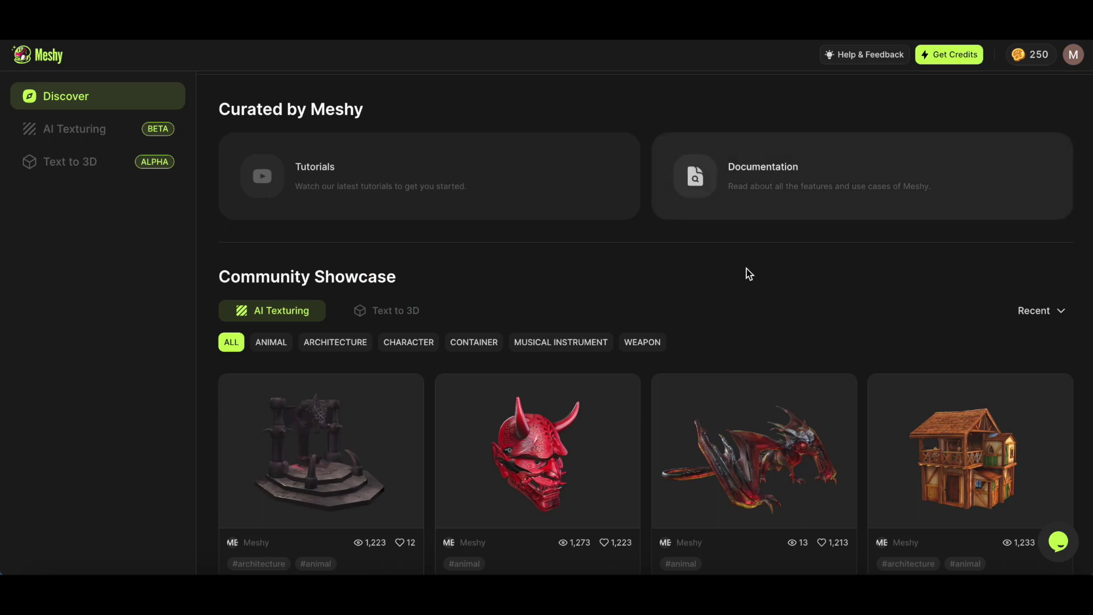
scroll(741, 285, "up", 2)
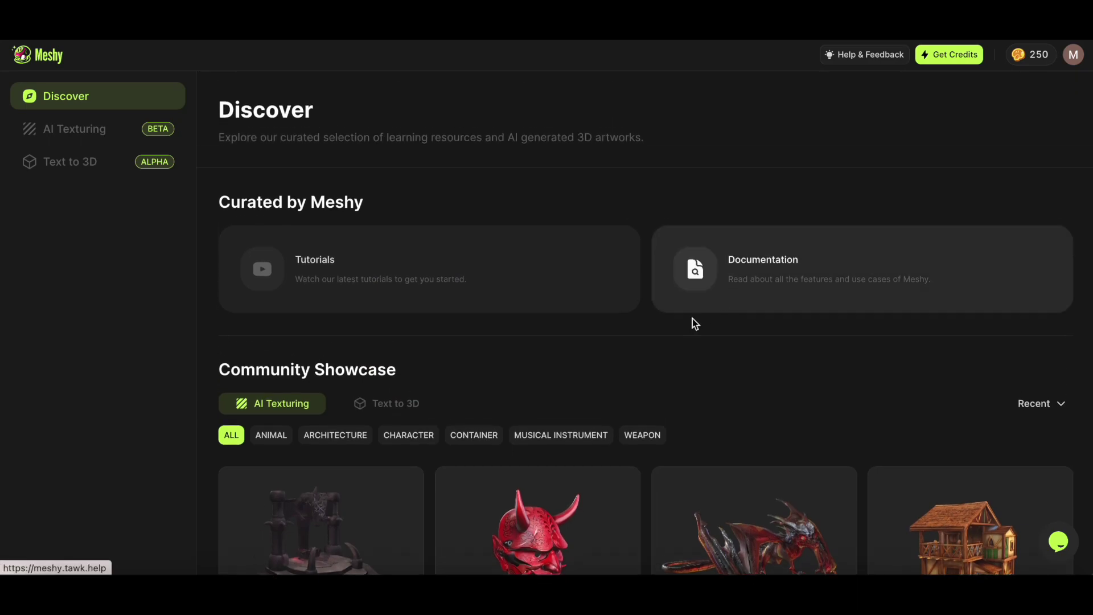